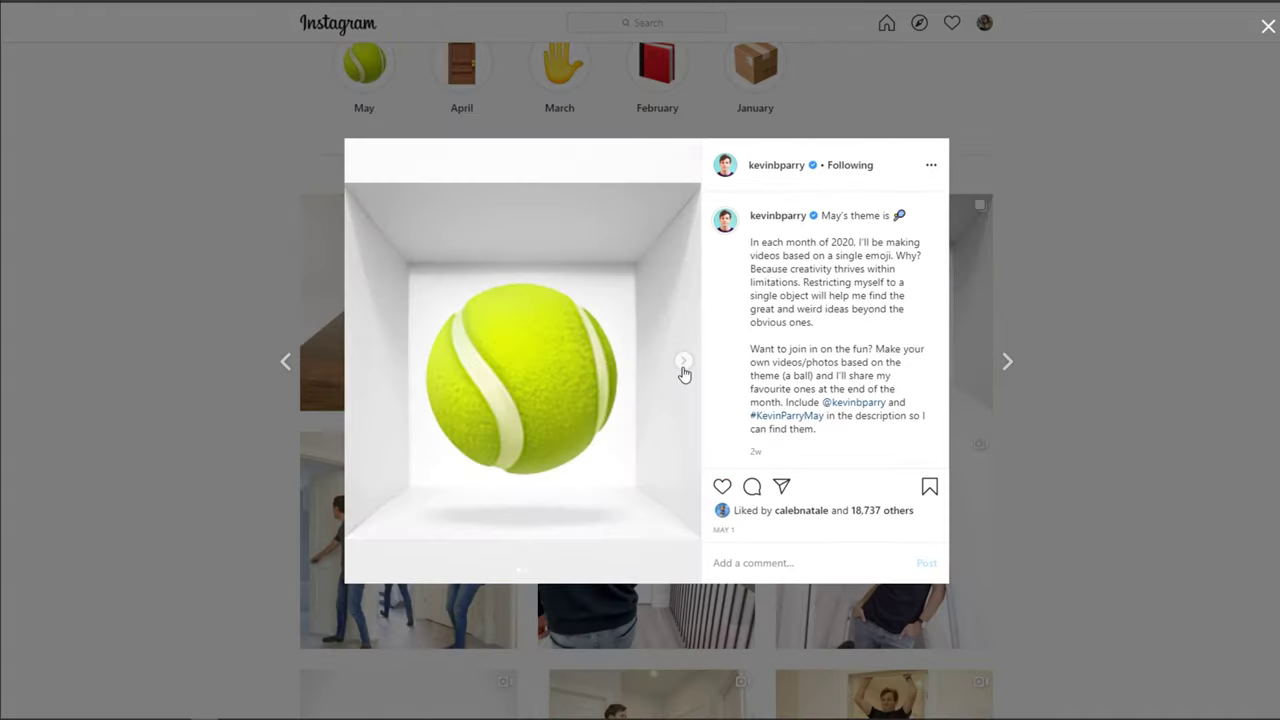
Show the next slide of the tennis ball post for the May theme
left_click(686, 364)
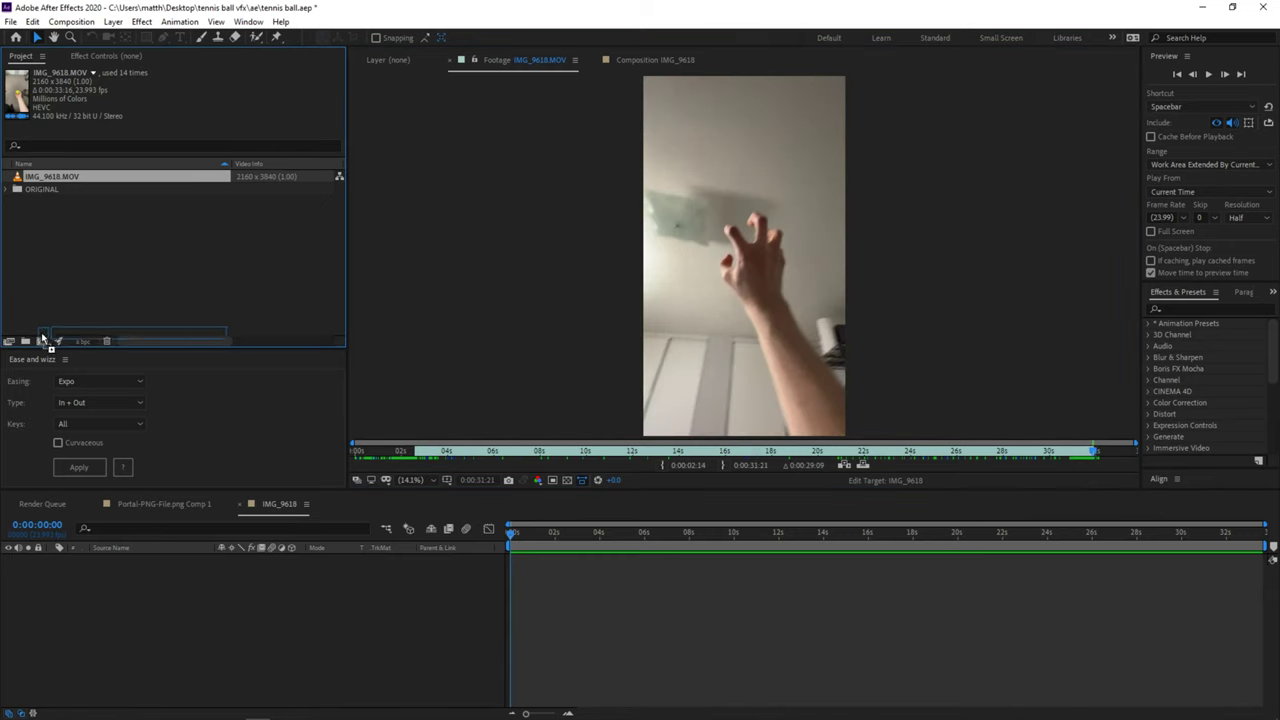
Create a new composition from the IMG_9618.MOV footage and play through the clip
left_click_drag(42, 340, 39, 340)
left_click_drag(533, 549, 785, 561)
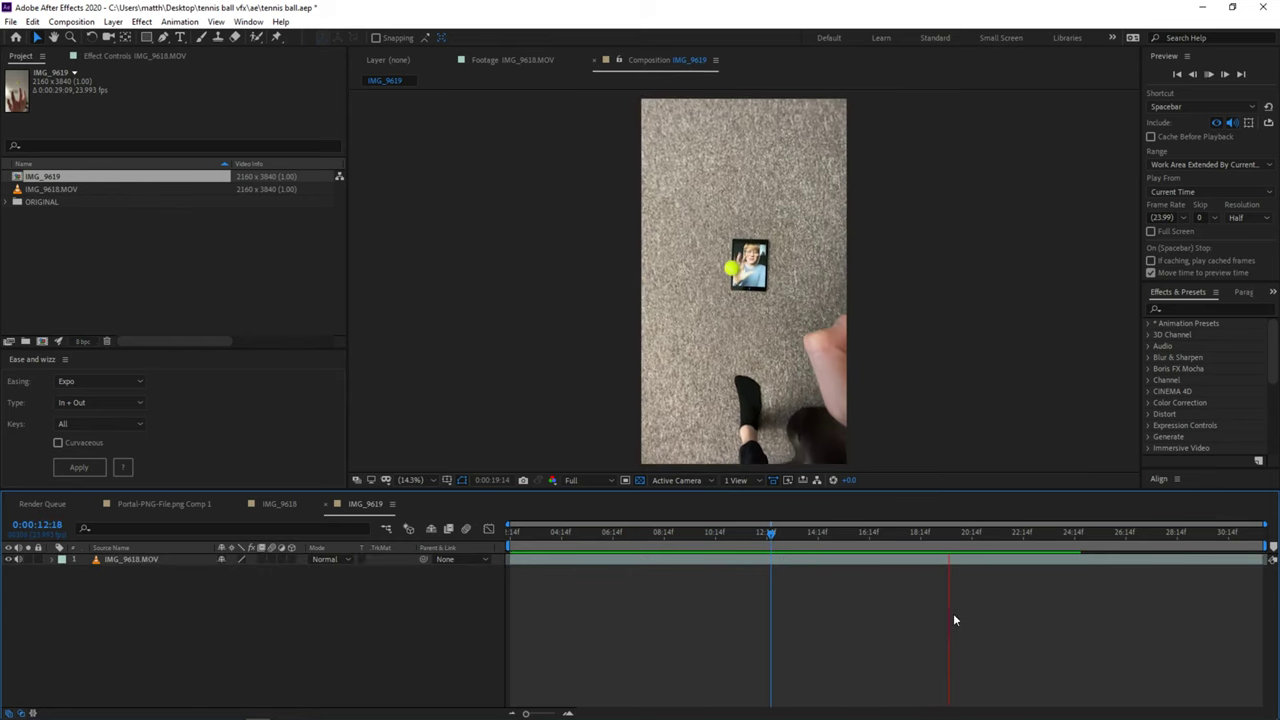
key("space")
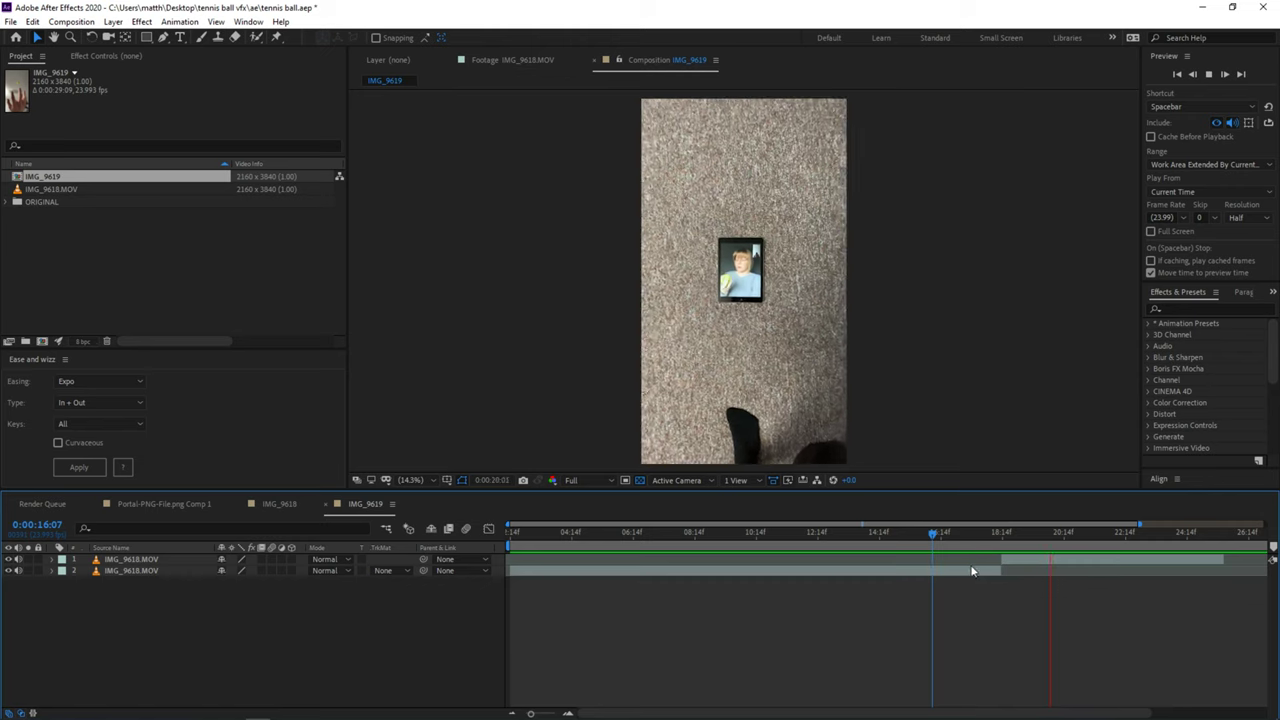
Keyframe position, scale and rotation on the lower IMG_9618.MOV layer, and move those keyframes earlier than 0:00:18:12
key("space")
left_click(85, 593)
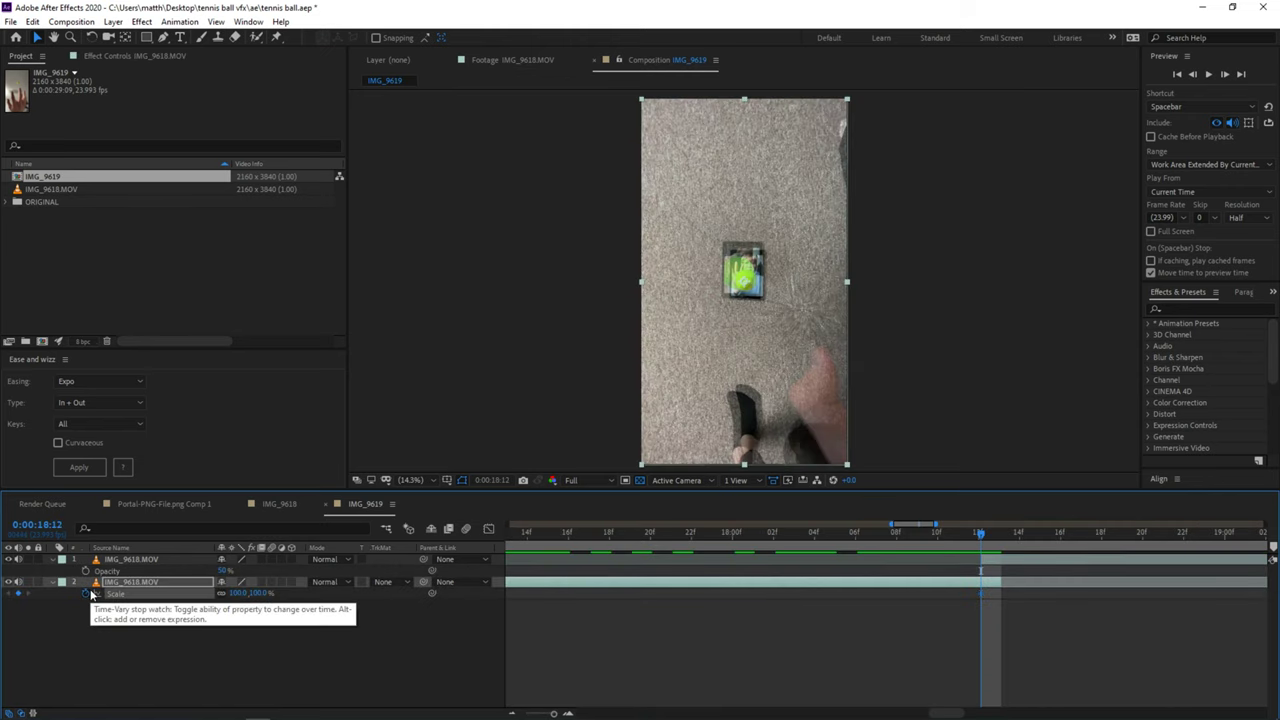
key("p")
key("r")
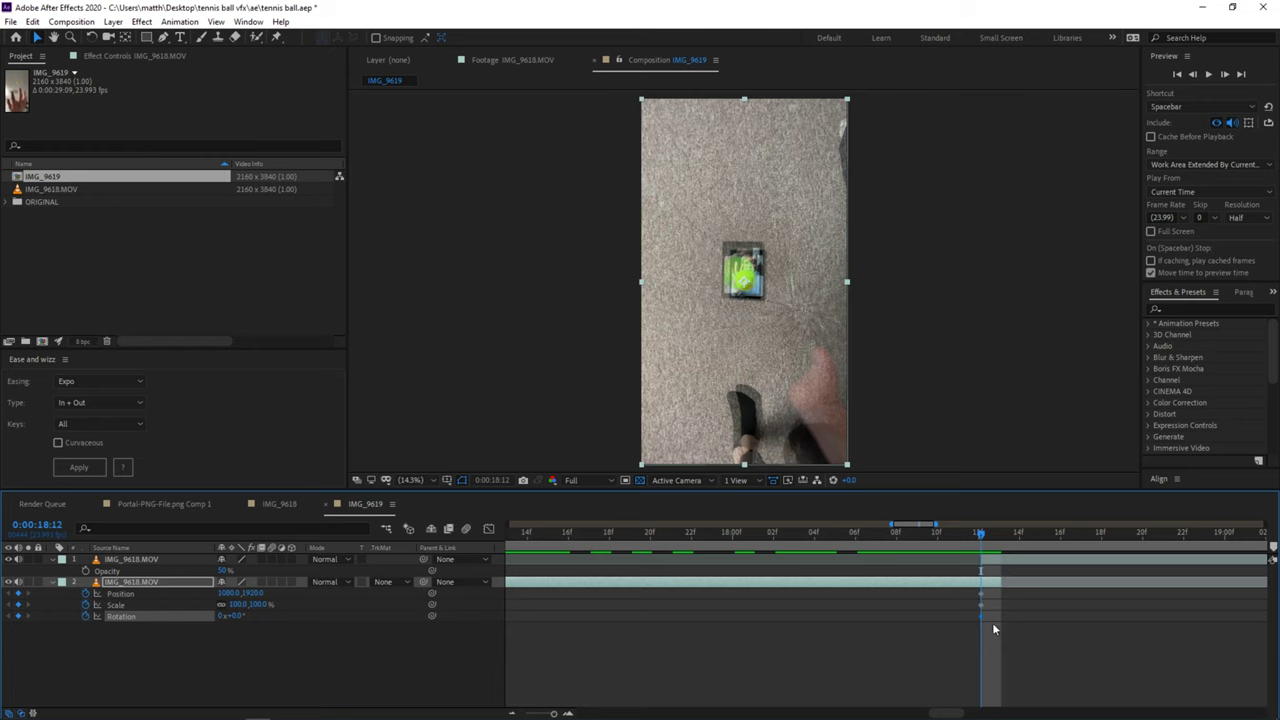
left_click_drag(975, 596, 523, 625)
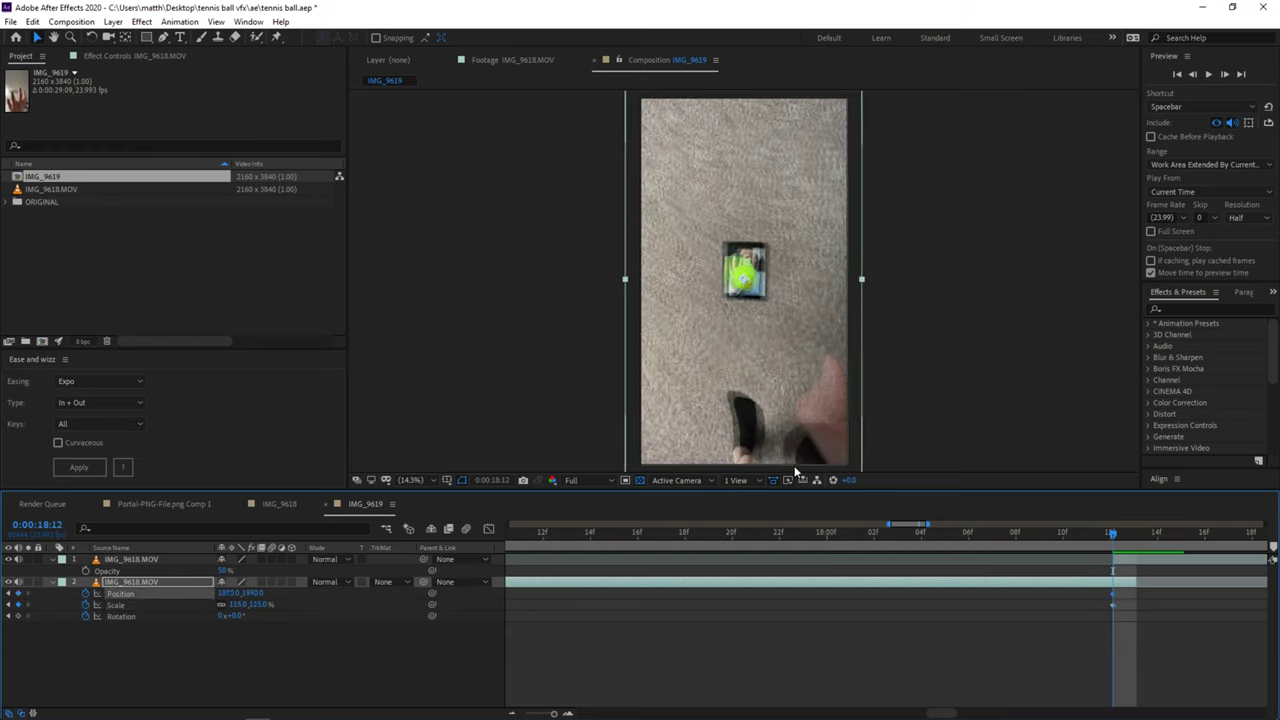
Nudge the lower clip to position 1017, 1878 at 0:00:18:12 so its tablet lines up with the upper clip
key("shift+Left")
key("shift+Left")
key("shift+Up")
key("shift+Up")
key("Right")
key("Right")
key("Right")
key("Right")
key("Right")
key("Right")
key("Right")
key("Right")
key("Right")
key("Down")
key("Down")
key("Down")
key("Down")
key("Down")
key("Down")
key("Down")
key("Down")
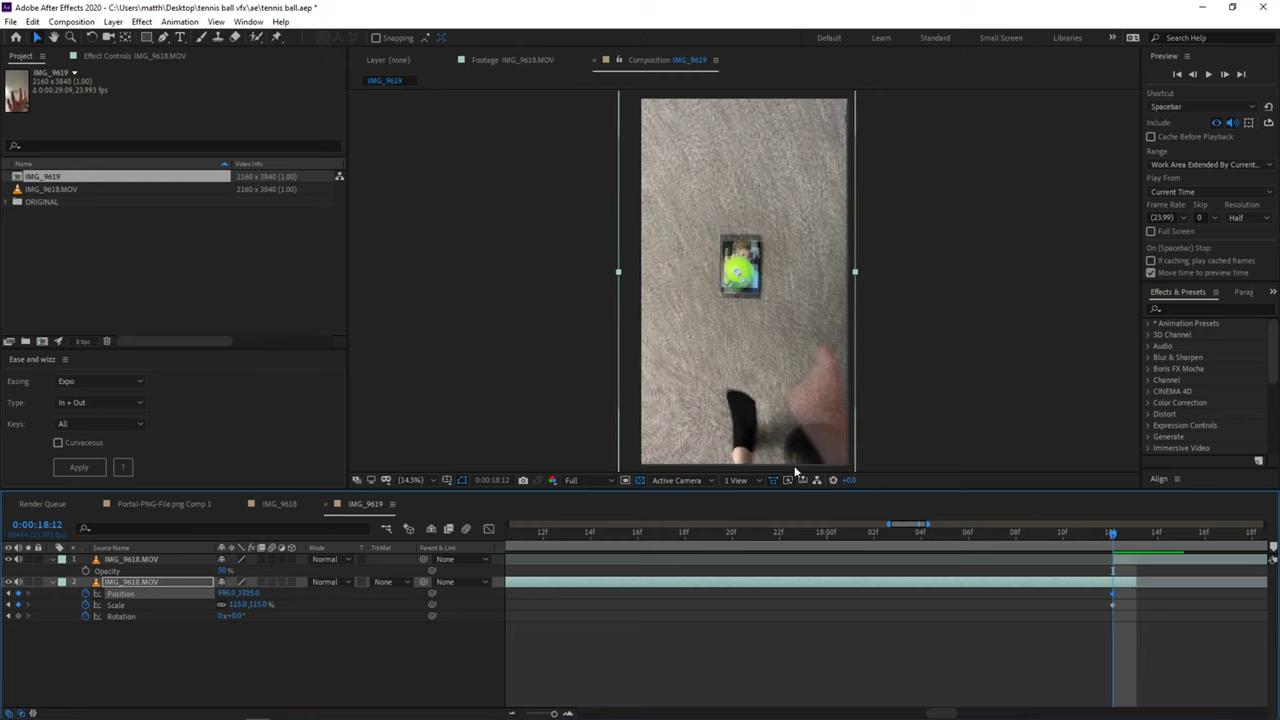
key("shift+Right")
key("shift+Right")
key("shift+Down")
key("shift+Down")
key("shift+Down")
key("shift+Down")
key("shift+Down")
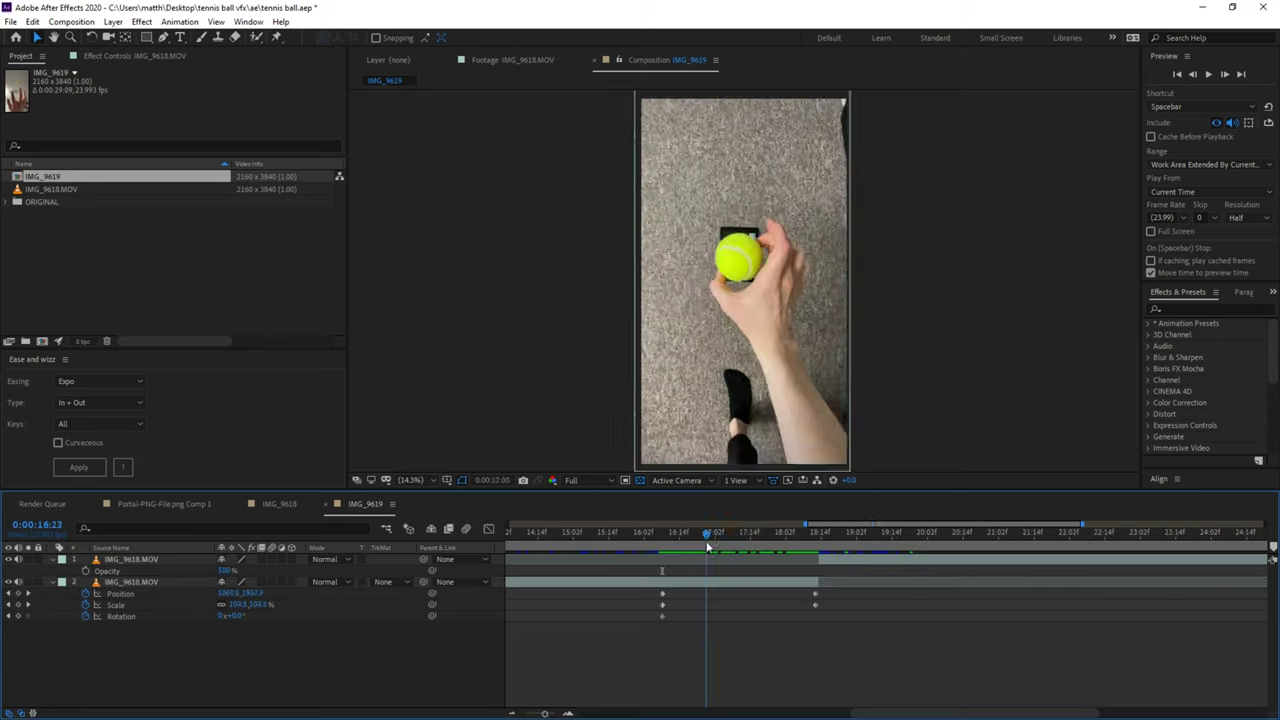
Scrub and play the aligned transition between the two clips around 0:00:18:12
left_click_drag(707, 548, 816, 548)
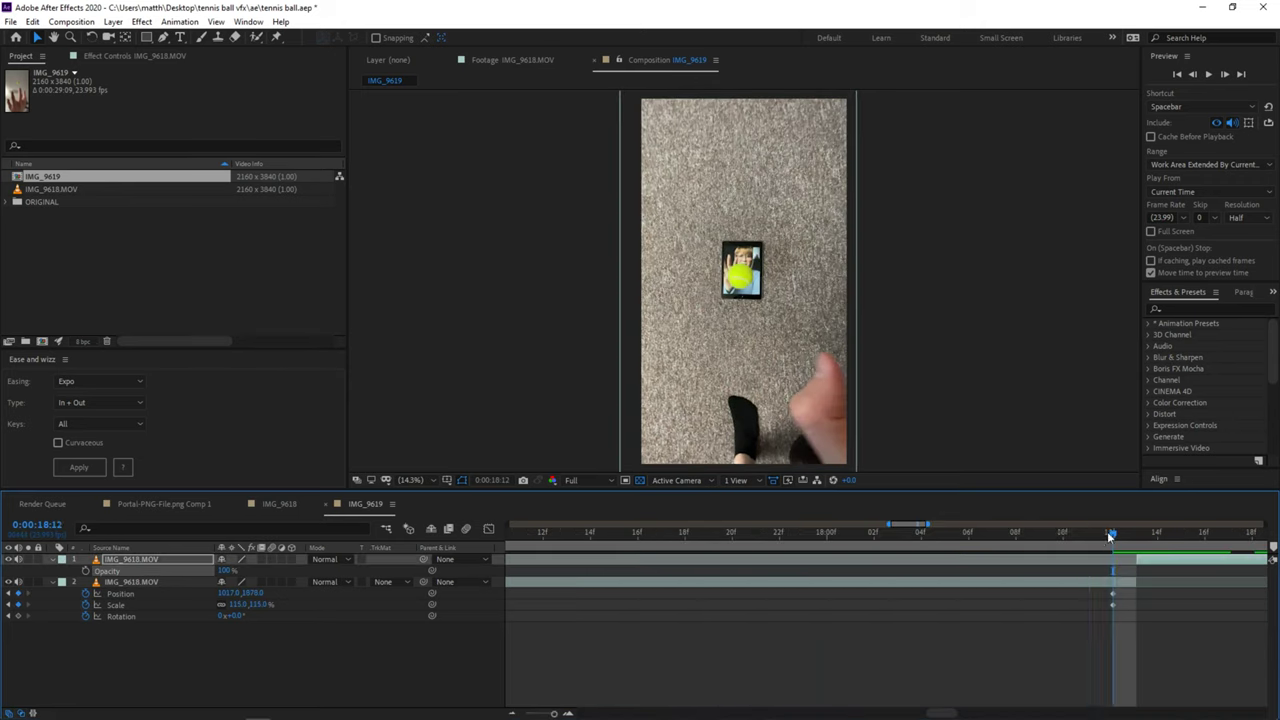
left_click_drag(1109, 535, 968, 542)
key("space")
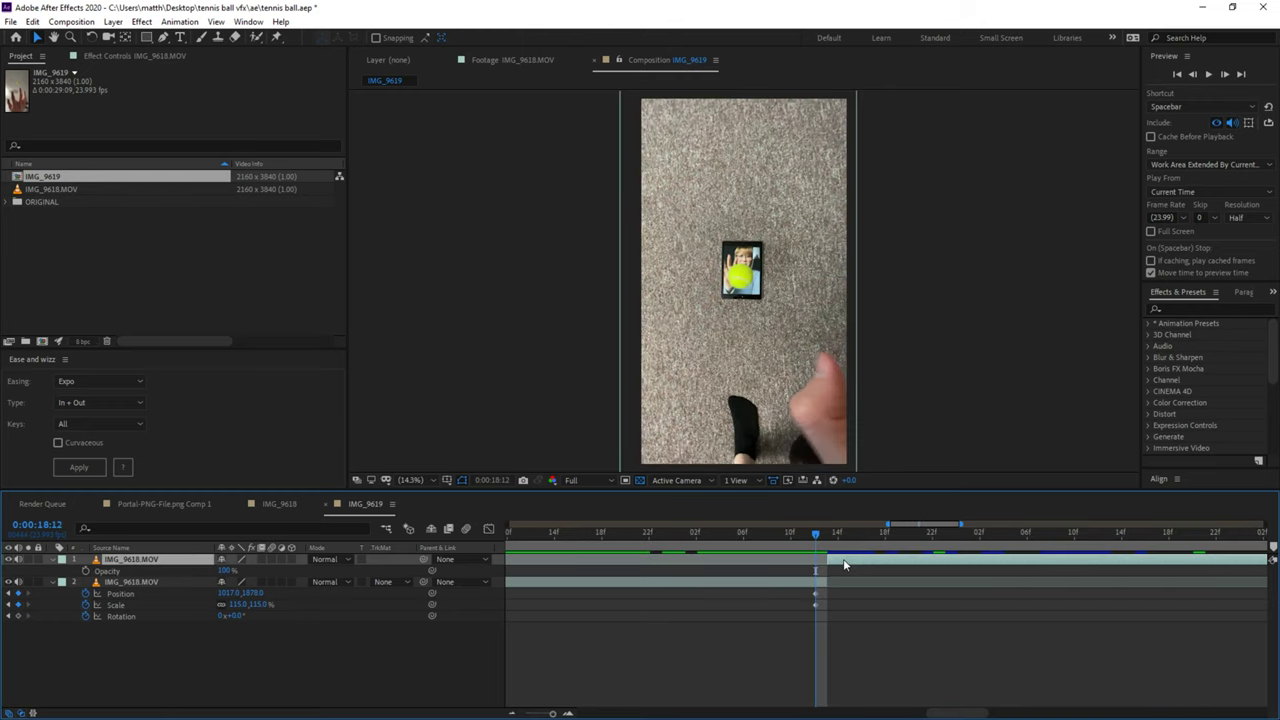
Extend the upper clip's start earlier and keyframe its opacity to 0% at 0:00:18:11 for a short crossfade
left_click_drag(823, 559, 809, 560)
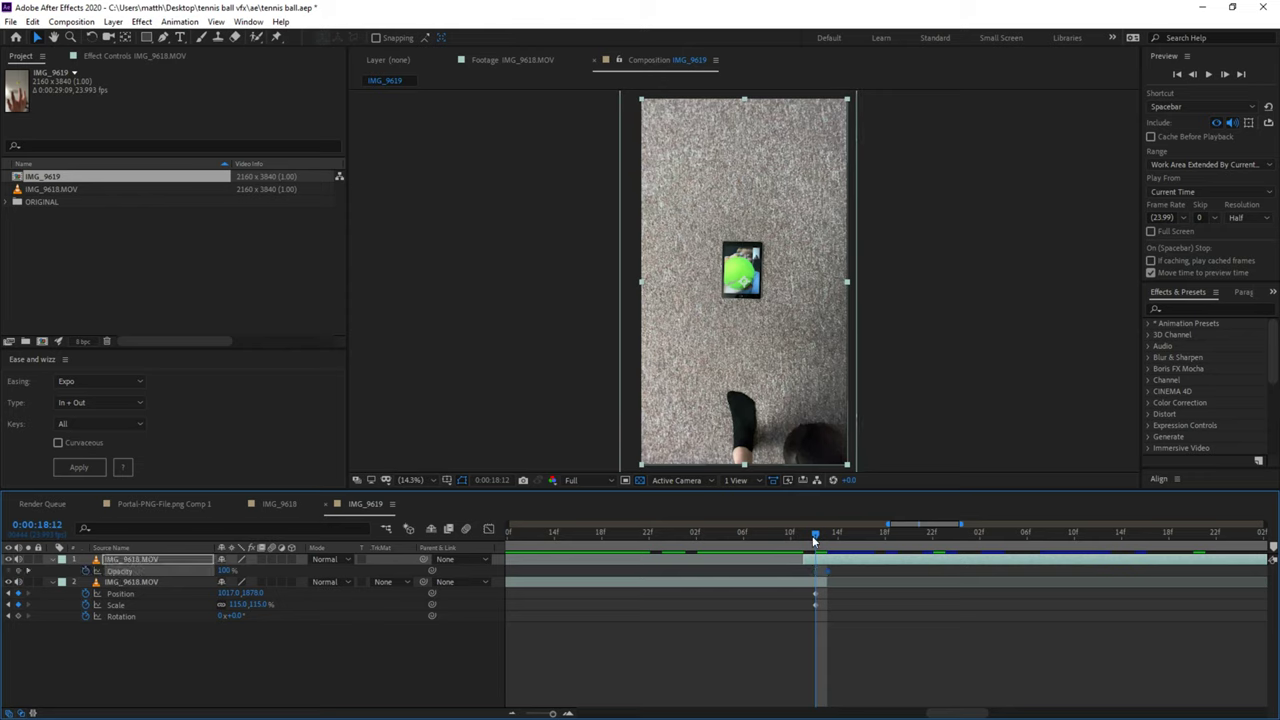
left_click_drag(226, 574, 2, 580)
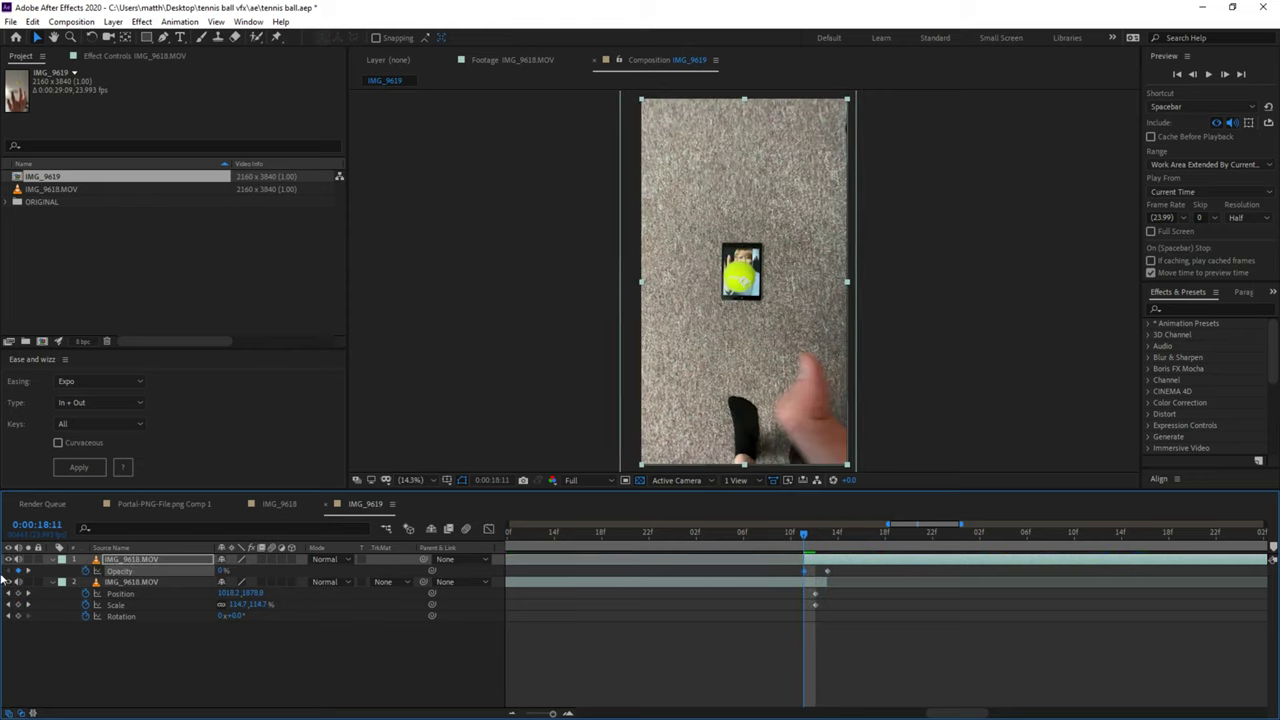
mouse_move(805, 538)
left_mouse_down()
mouse_move(832, 533)
mouse_move(786, 533)
left_mouse_up()
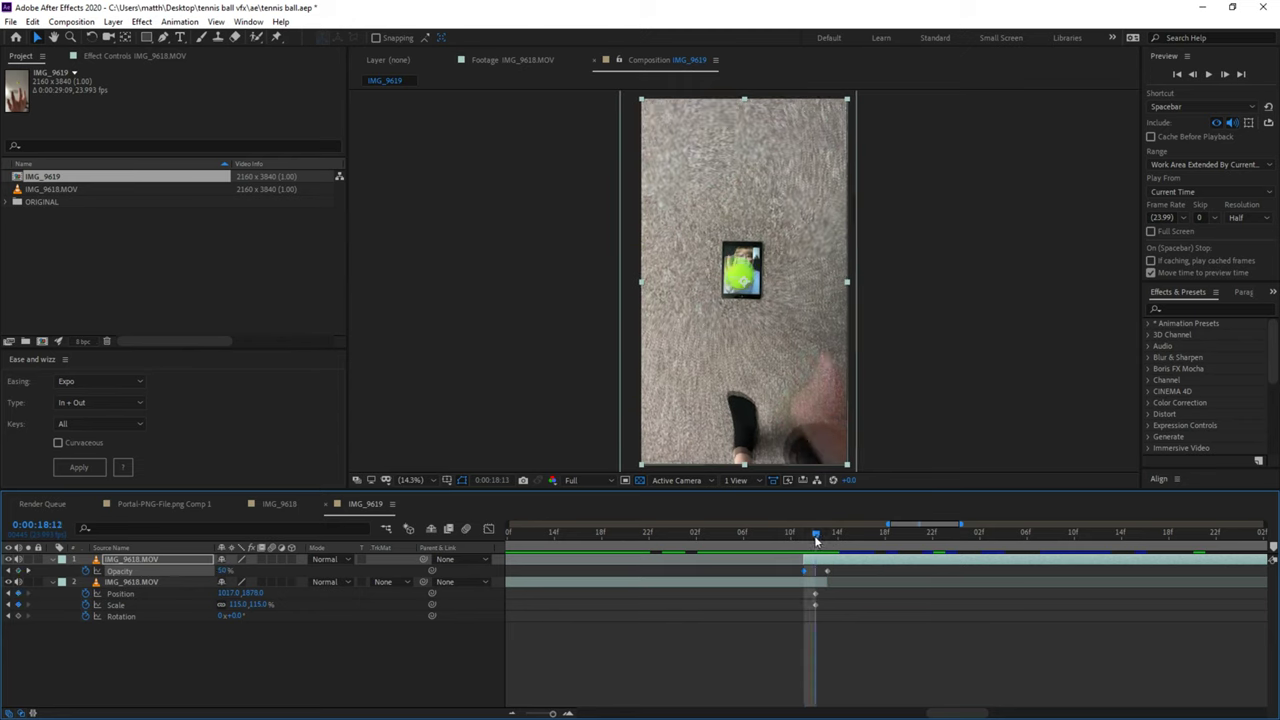
mouse_move(830, 536)
left_mouse_down()
mouse_move(782, 537)
mouse_move(830, 536)
left_mouse_up()
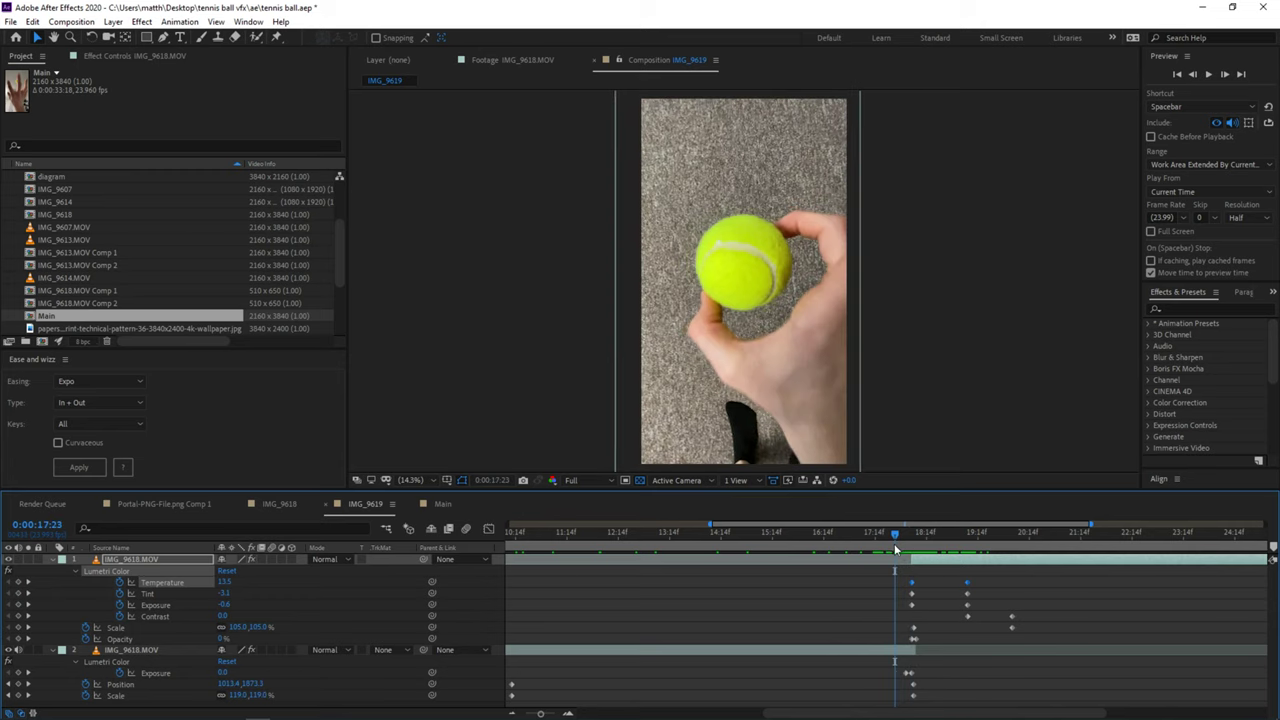
Play and scrub the colour-matched transition between the two clips around 0:00:17:14
left_click(876, 537)
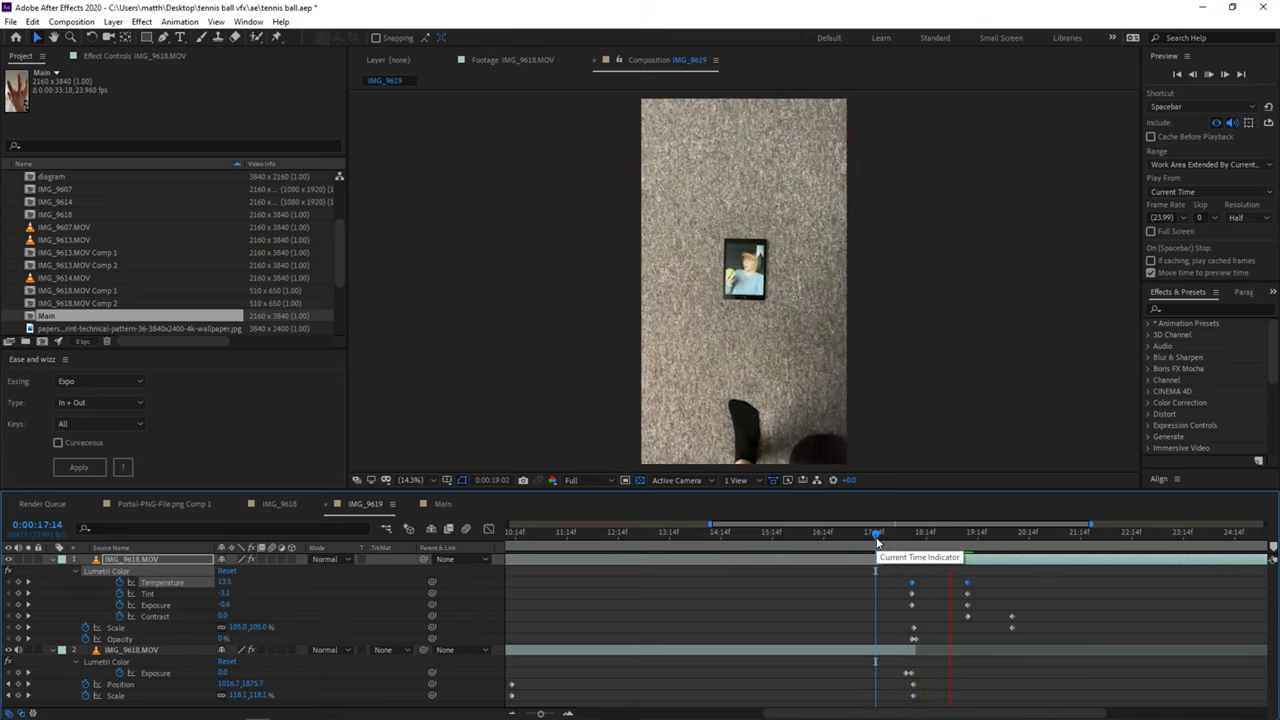
left_click(860, 528)
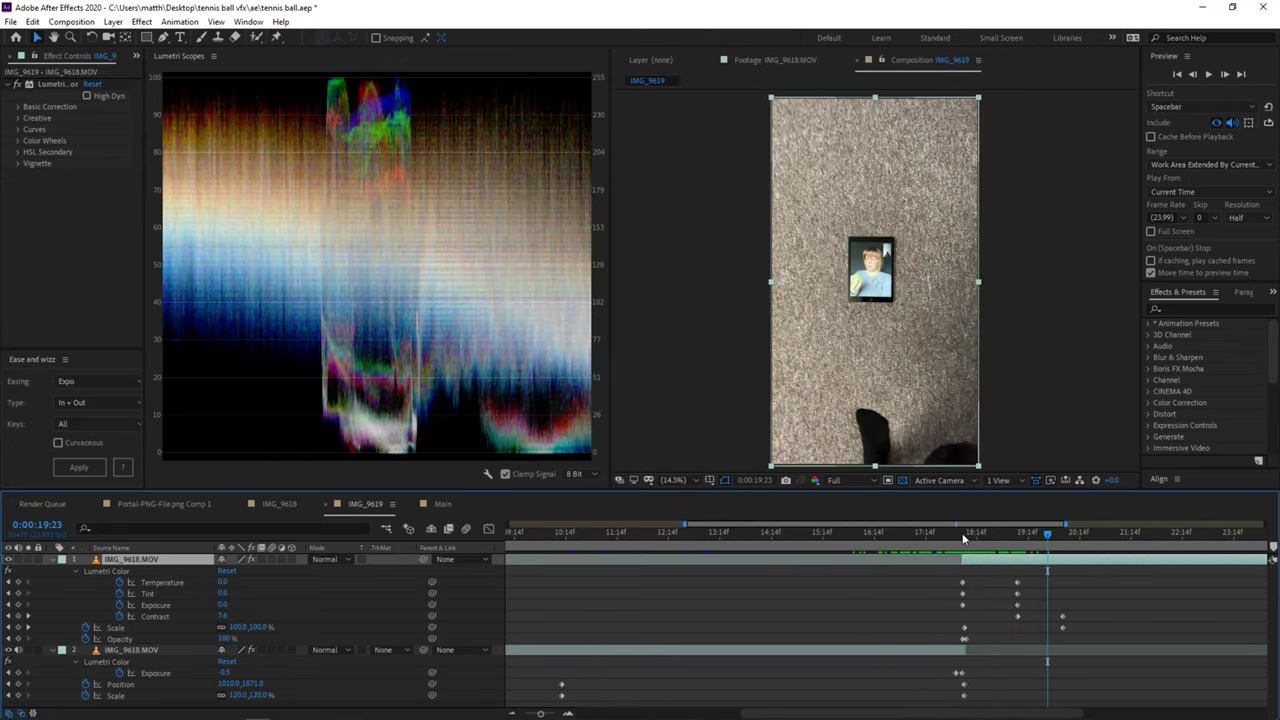
mouse_move(963, 538)
left_mouse_down()
mouse_move(990, 535)
mouse_move(955, 545)
left_mouse_up()
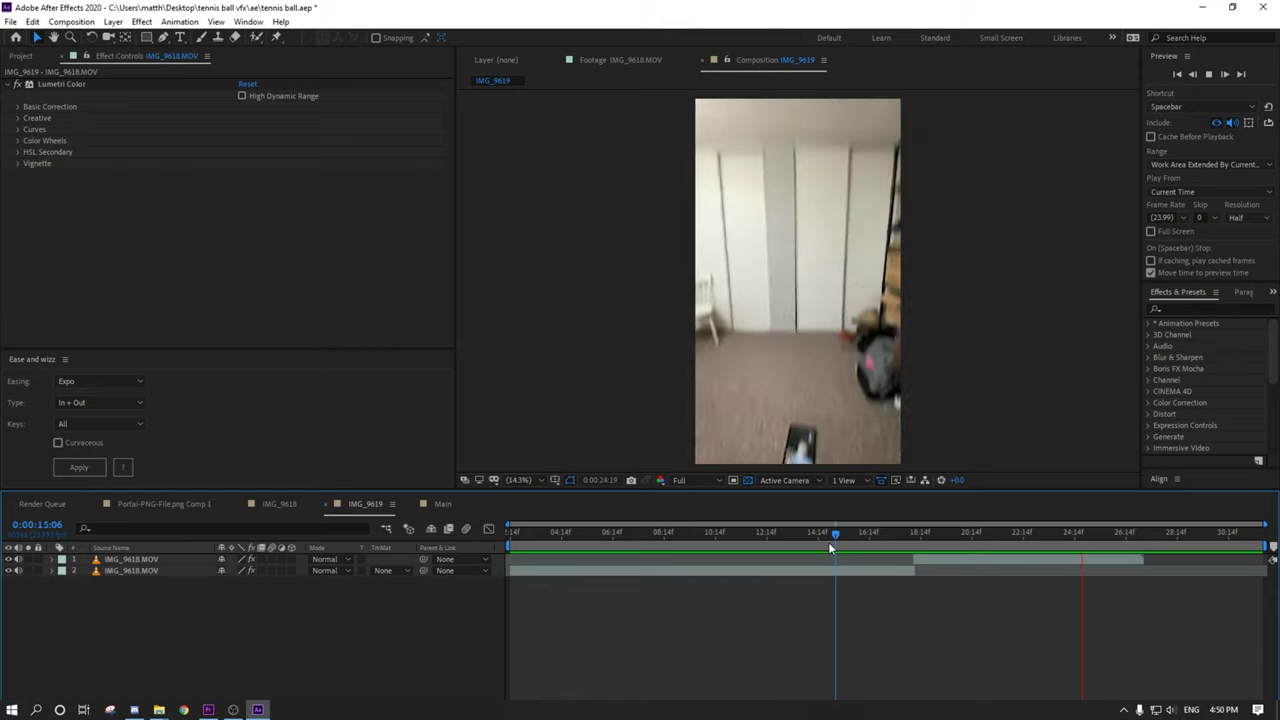
Review the move from the tablet to the hand shot, replaying the section before 0:00:26:05
key("space")
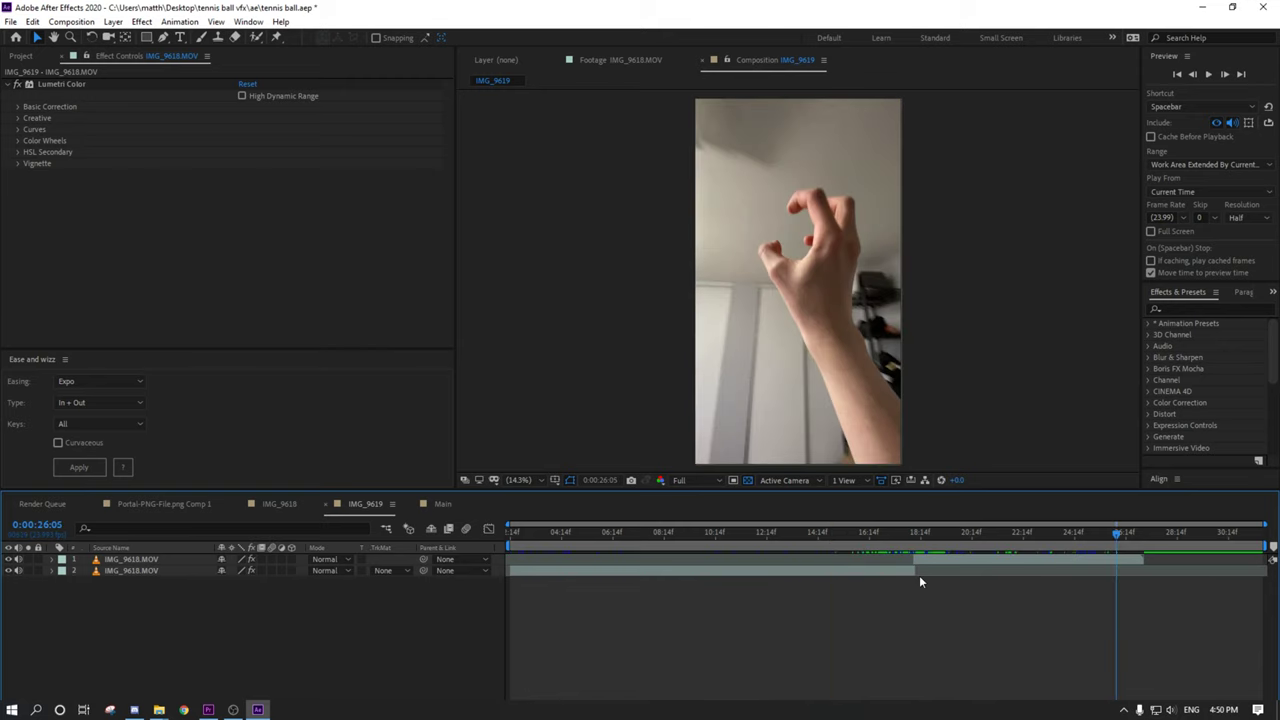
left_click(1109, 530)
key("space")
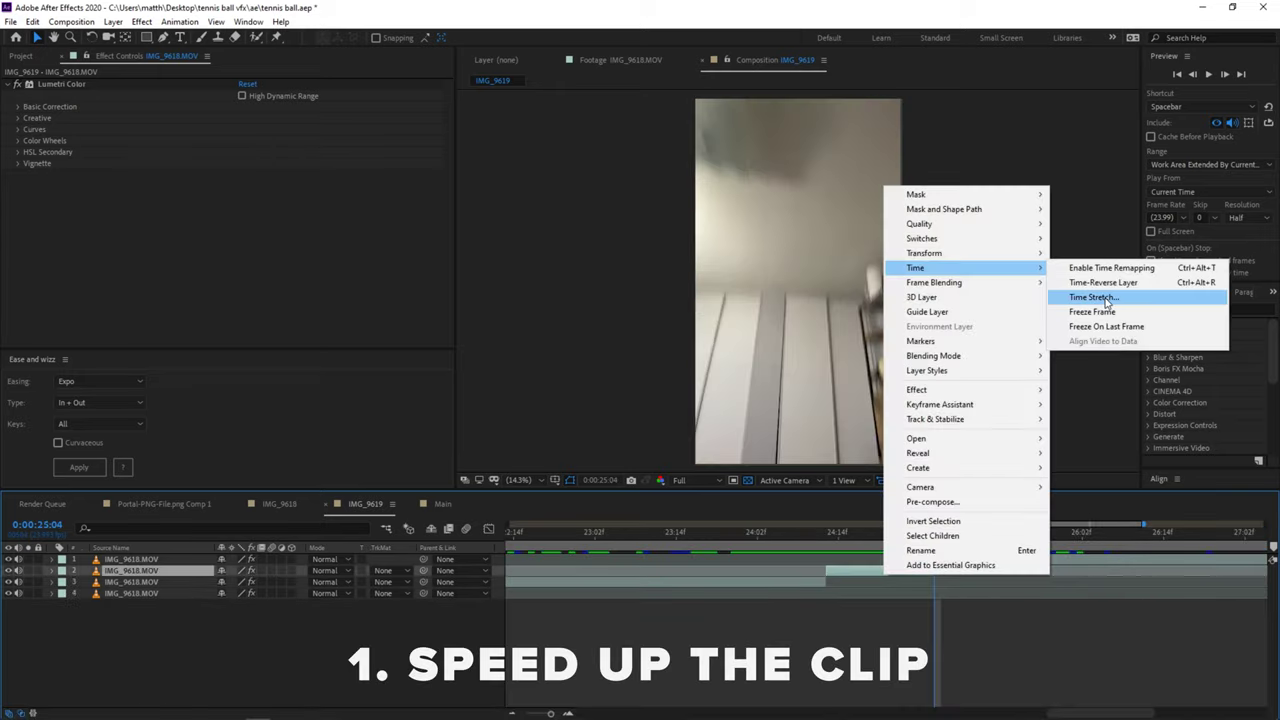
Speed up the short second-layer clip with Time Stretch at a 50% stretch factor, holding the layer in-point
left_click(1094, 297)
type("50")
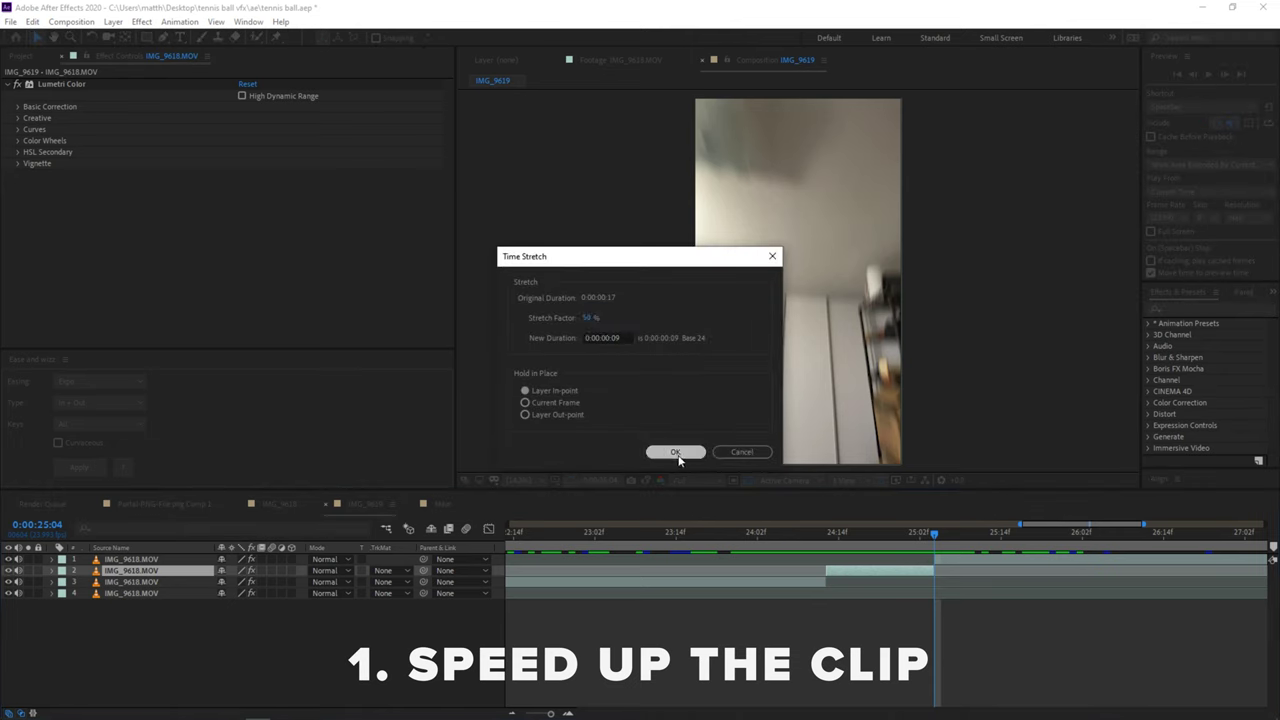
left_click(670, 451)
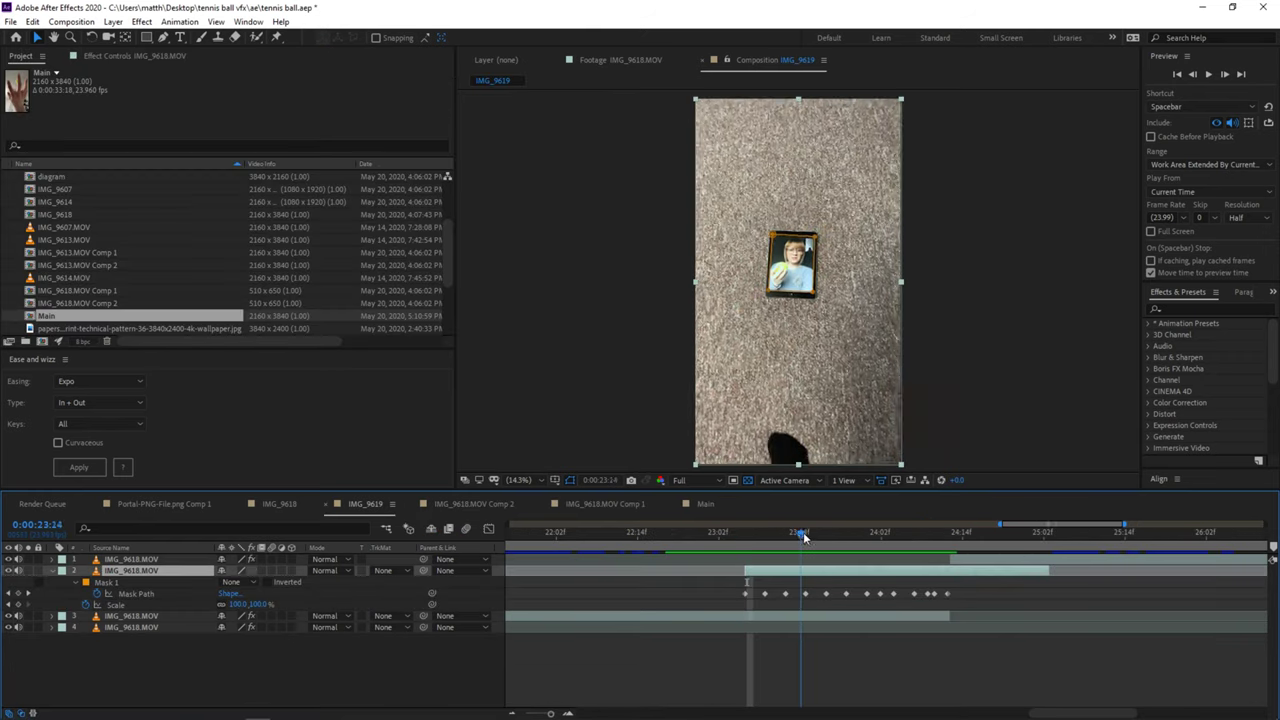
Check the animated tablet mask and pre-compose the masked layer as IMG_9618.MOV Comp 3, moving all attributes into it
left_click_drag(803, 537, 931, 548)
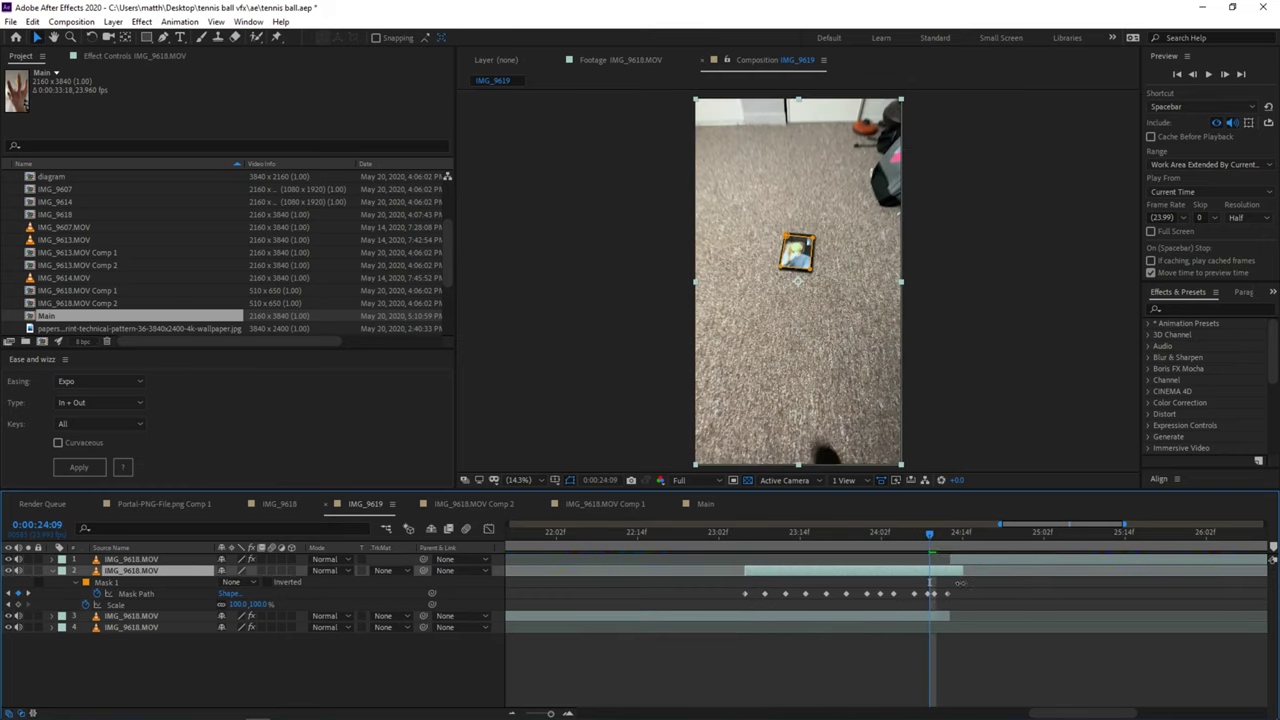
left_click_drag(934, 533, 748, 541)
right_click(755, 574)
left_click(850, 498)
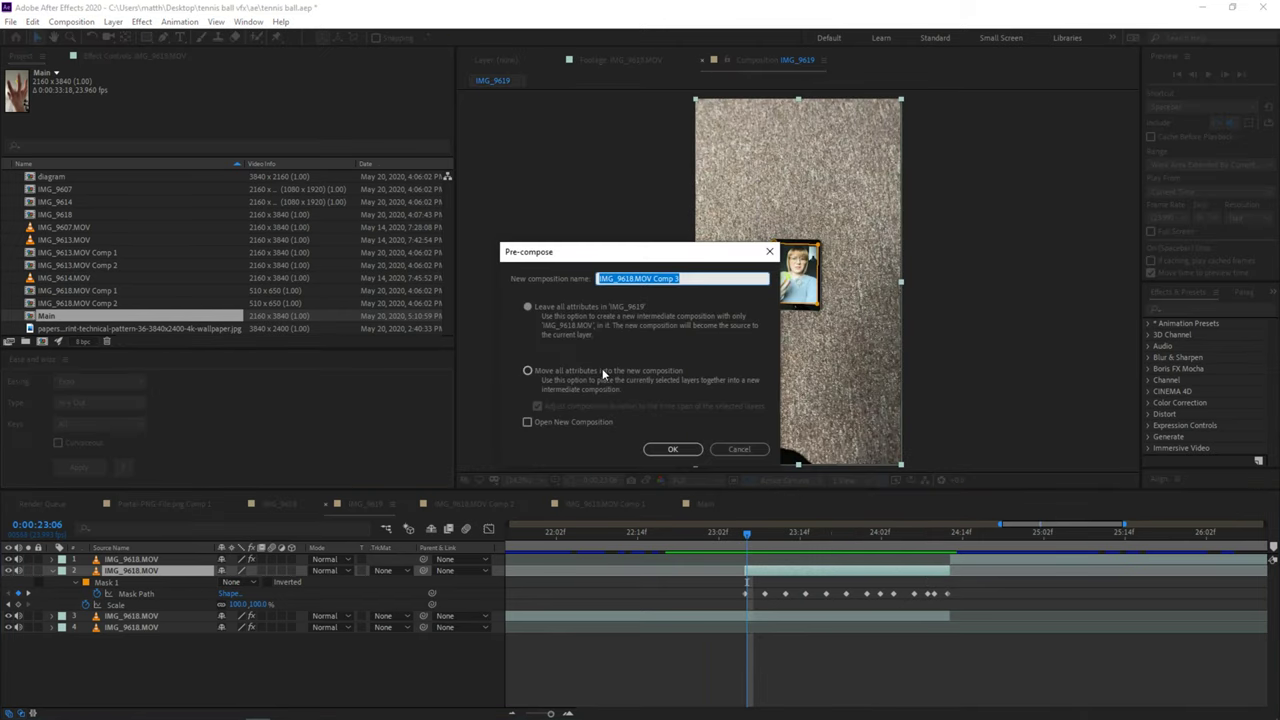
left_click(602, 368)
left_click(686, 448)
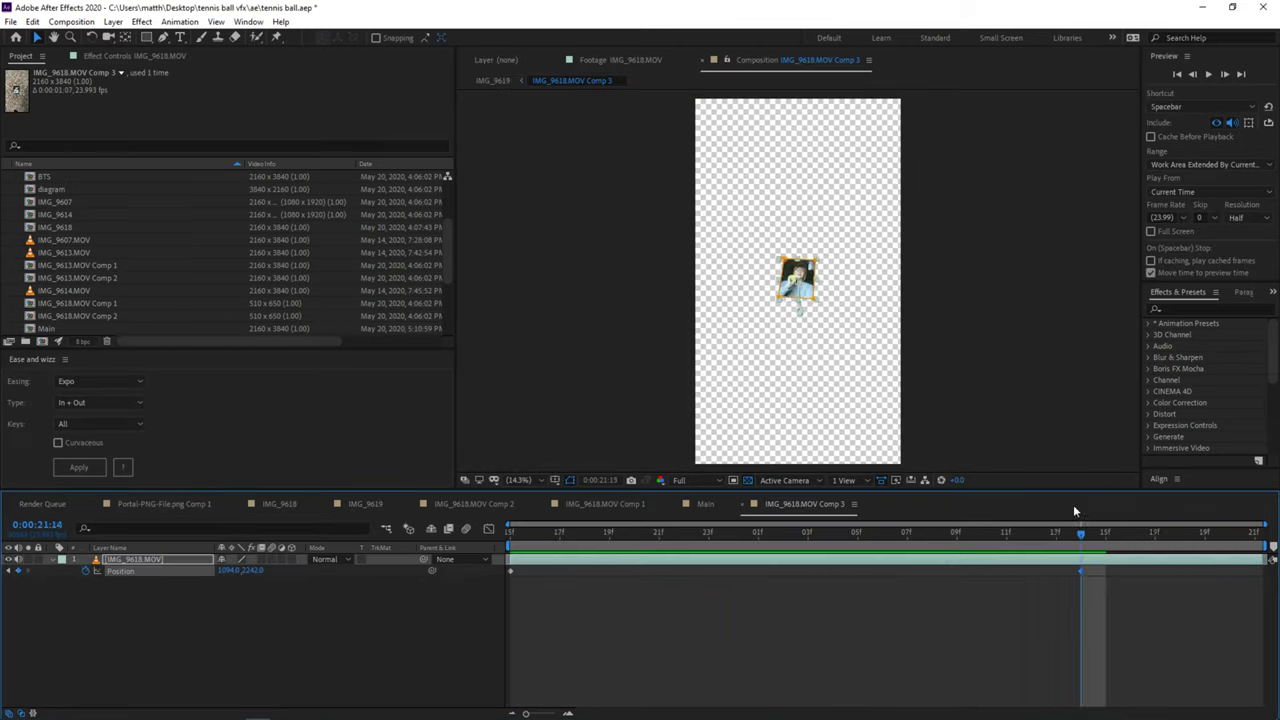
Reposition the masked clip at 0:00:21:21 to about 1087, 2165 to keep the tablet screen centred
left_click_drag(808, 297, 804, 283)
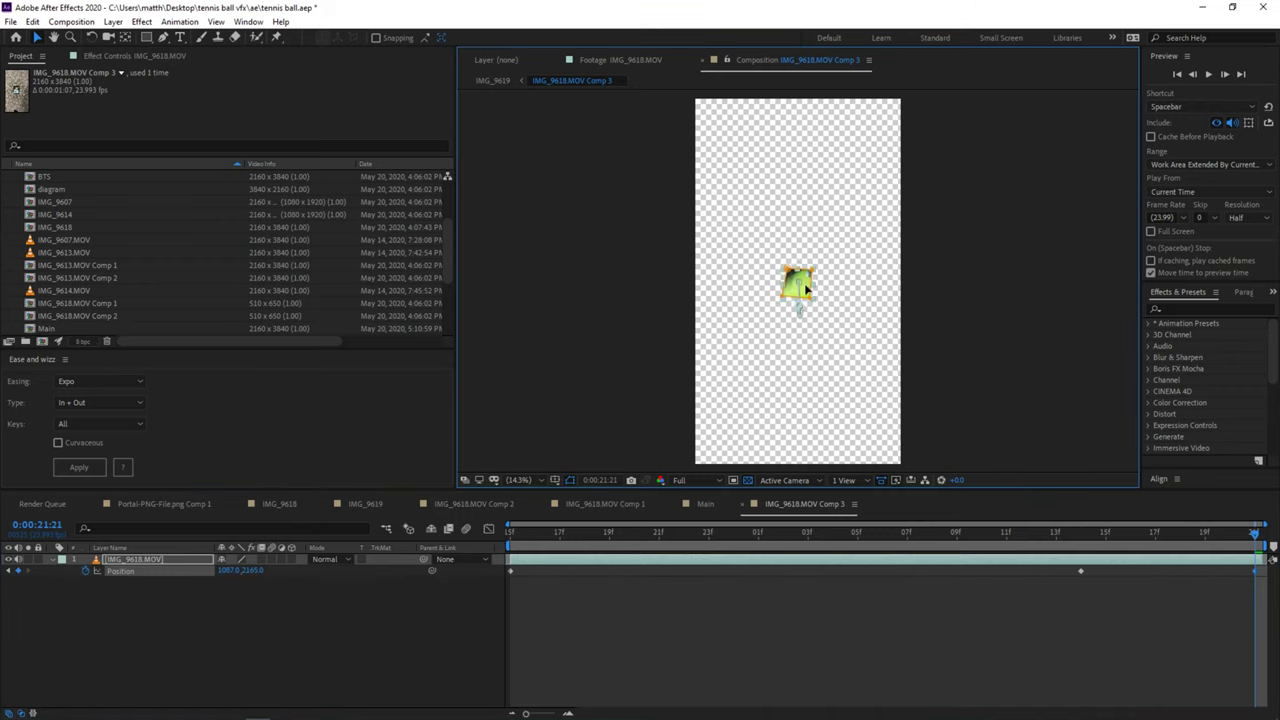
left_click(1222, 531)
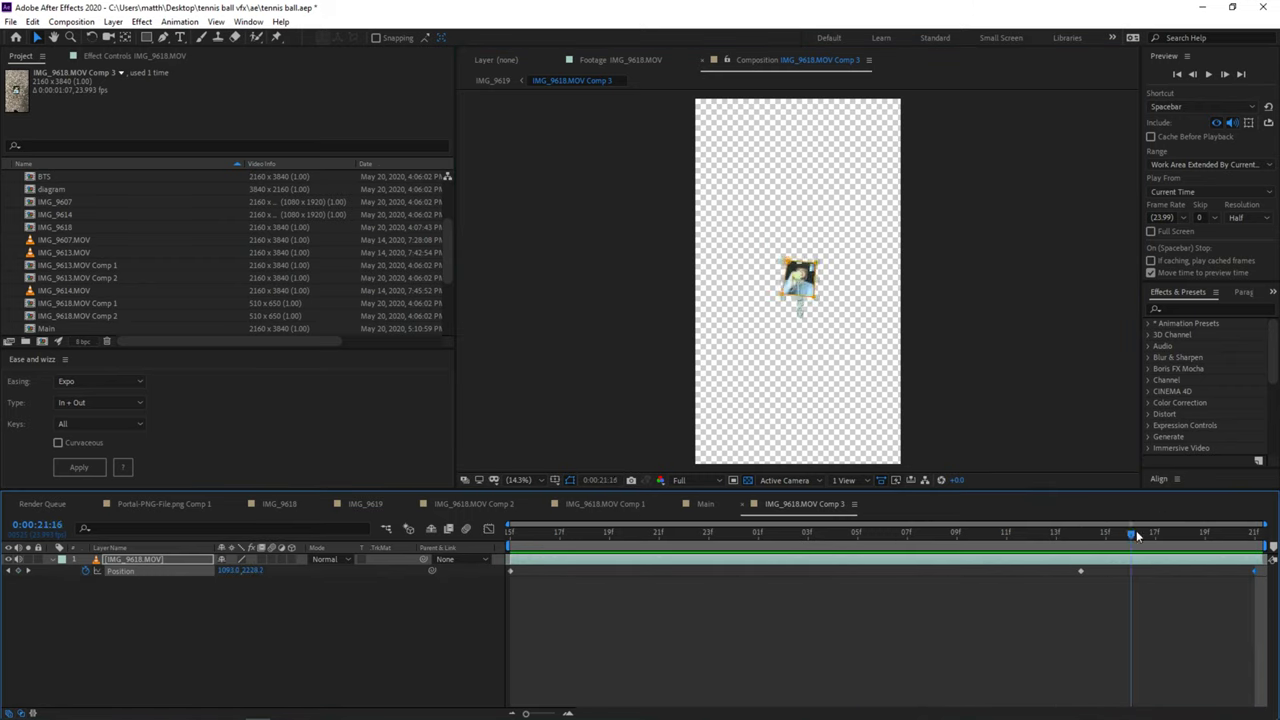
Crop the pre-composition to a region of interest drawn around the tablet screen and preview it
key("Home")
left_click(747, 480)
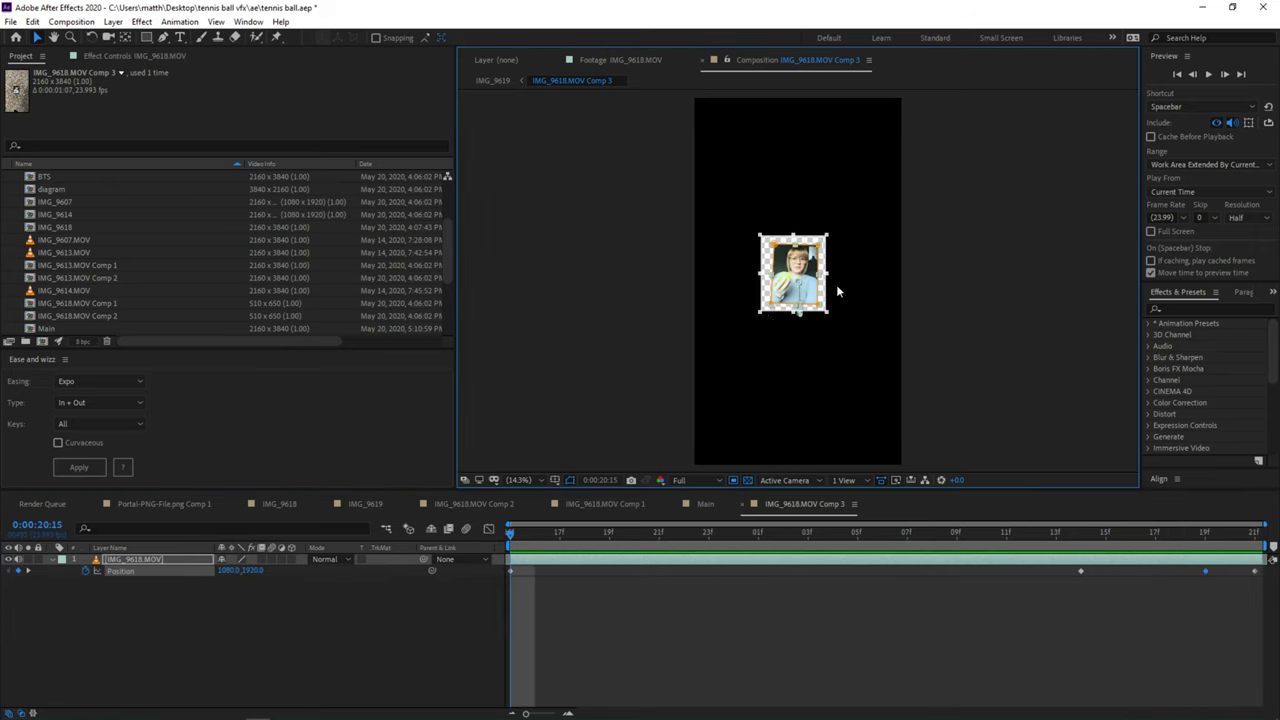
left_click(71, 21)
left_click(130, 106)
key("space")
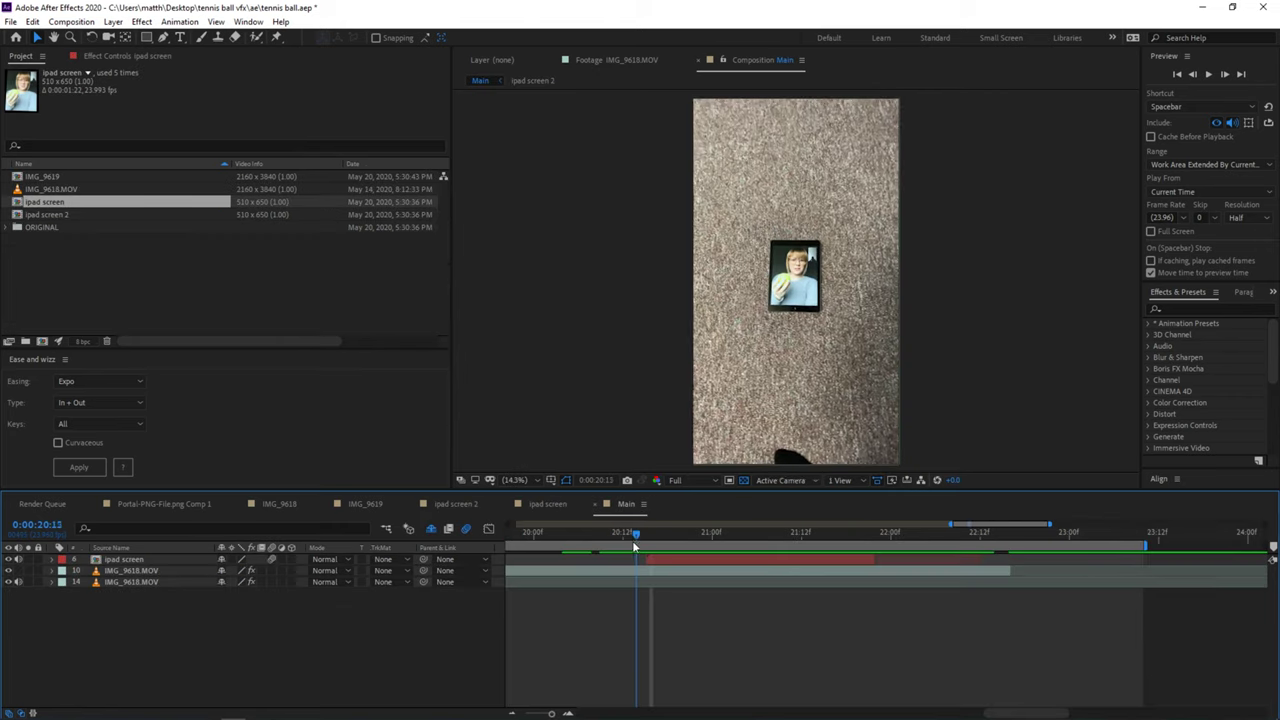
Shift the ipad screen layer to start around 0:00:21:03 in the Main composition and add a position keyframe there
left_click_drag(651, 536, 741, 538)
left_click(676, 563)
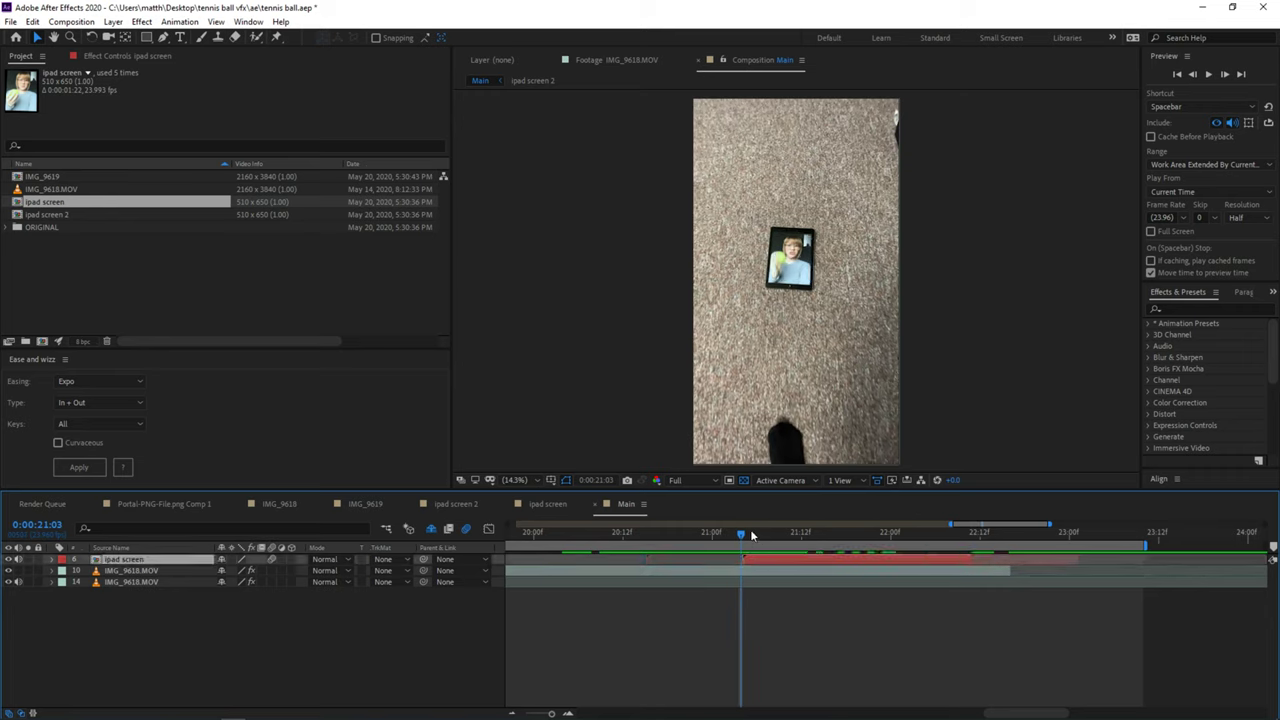
mouse_move(746, 532)
left_mouse_down()
mouse_move(867, 536)
mouse_move(741, 536)
left_mouse_up()
key("alt+shift+p")
Keyframe the ipad screen layer's position at several frames, including 0:00:21:10 and 0:00:21:17, so it follows the tablet
left_click_drag(741, 536, 845, 536)
left_click_drag(800, 263, 805, 255)
left_click_drag(1145, 546, 1122, 546)
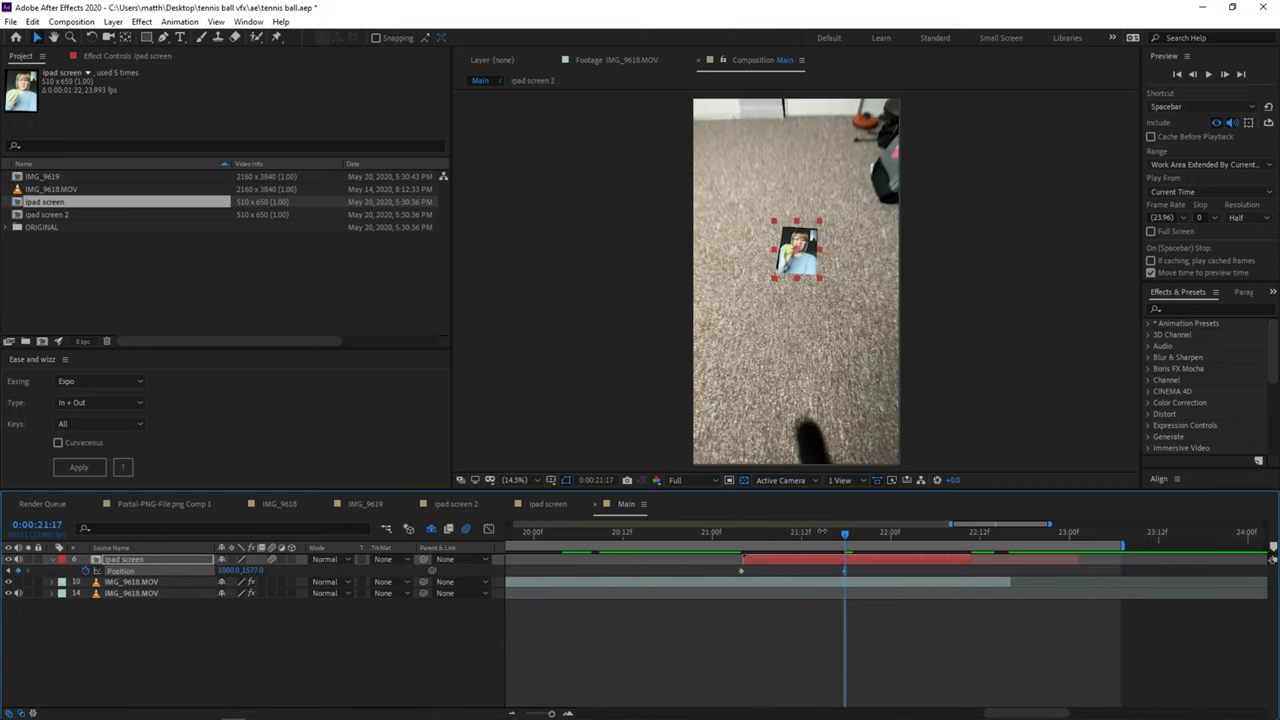
left_click_drag(845, 536, 919, 536)
left_click_drag(811, 267, 794, 476)
left_click(965, 536)
left_click_drag(926, 536, 882, 467)
left_click_drag(805, 325, 802, 273)
left_click_drag(880, 532, 793, 535)
left_click_drag(803, 268, 798, 256)
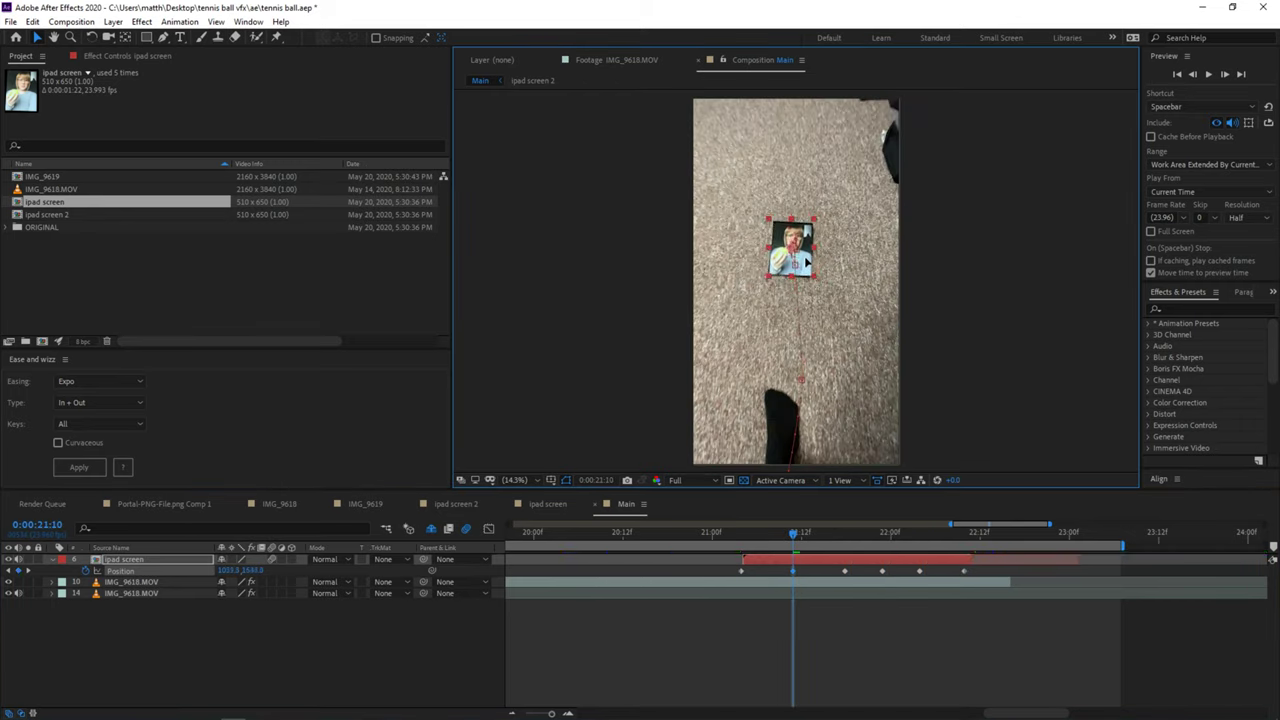
left_click_drag(772, 536, 965, 541)
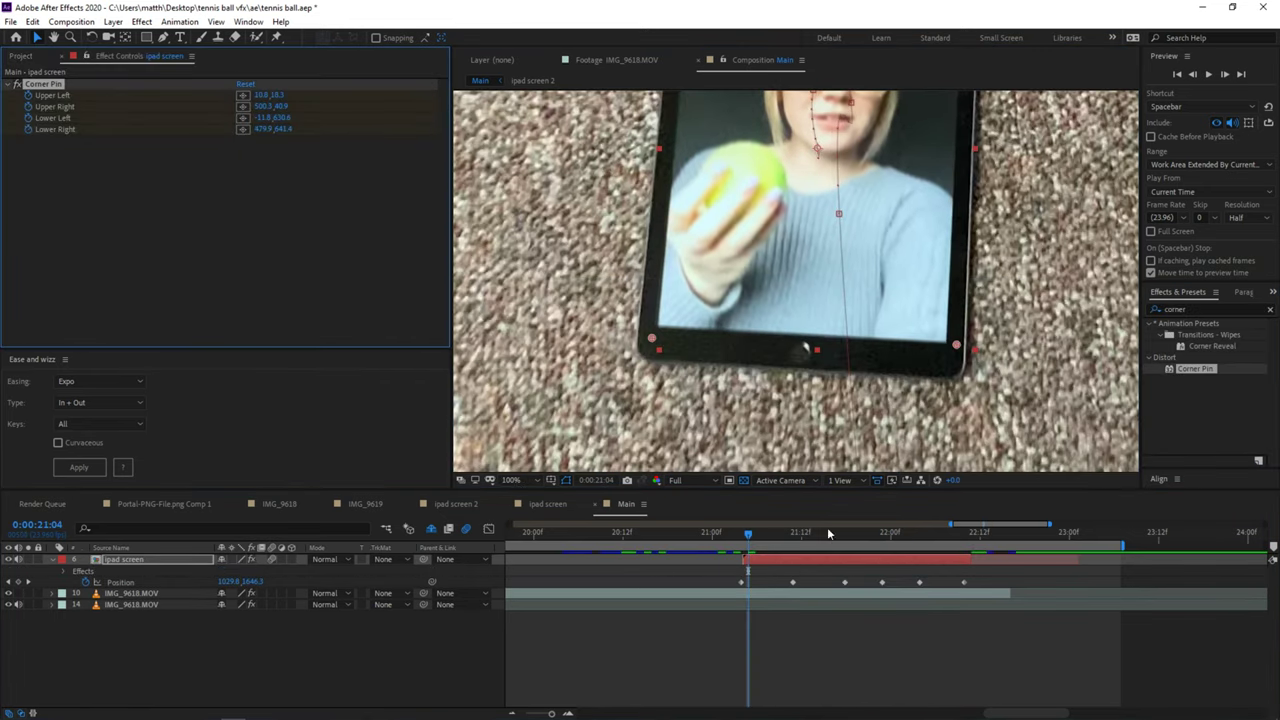
Reveal the ipad screen layer's keyframes and match the Corner Pin's lower-left corner to the tablet at 0:00:21:10
key("u")
left_click(794, 535)
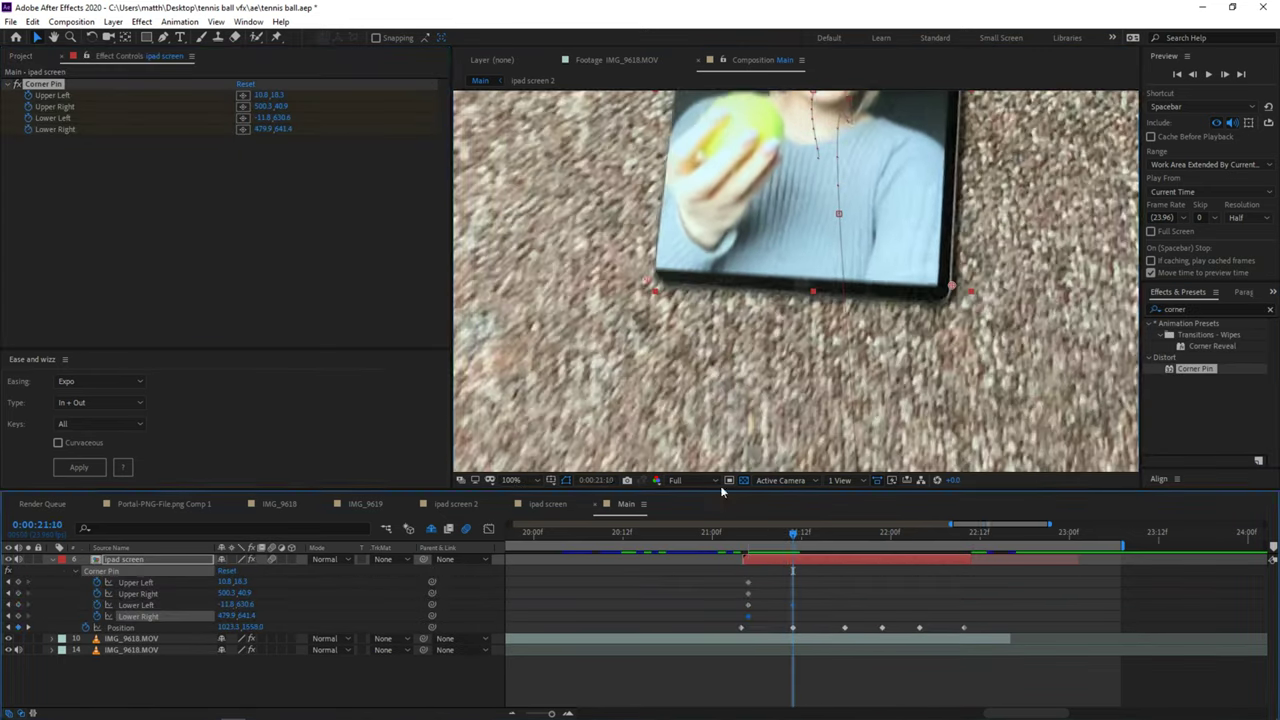
left_click(665, 259)
left_click(750, 536)
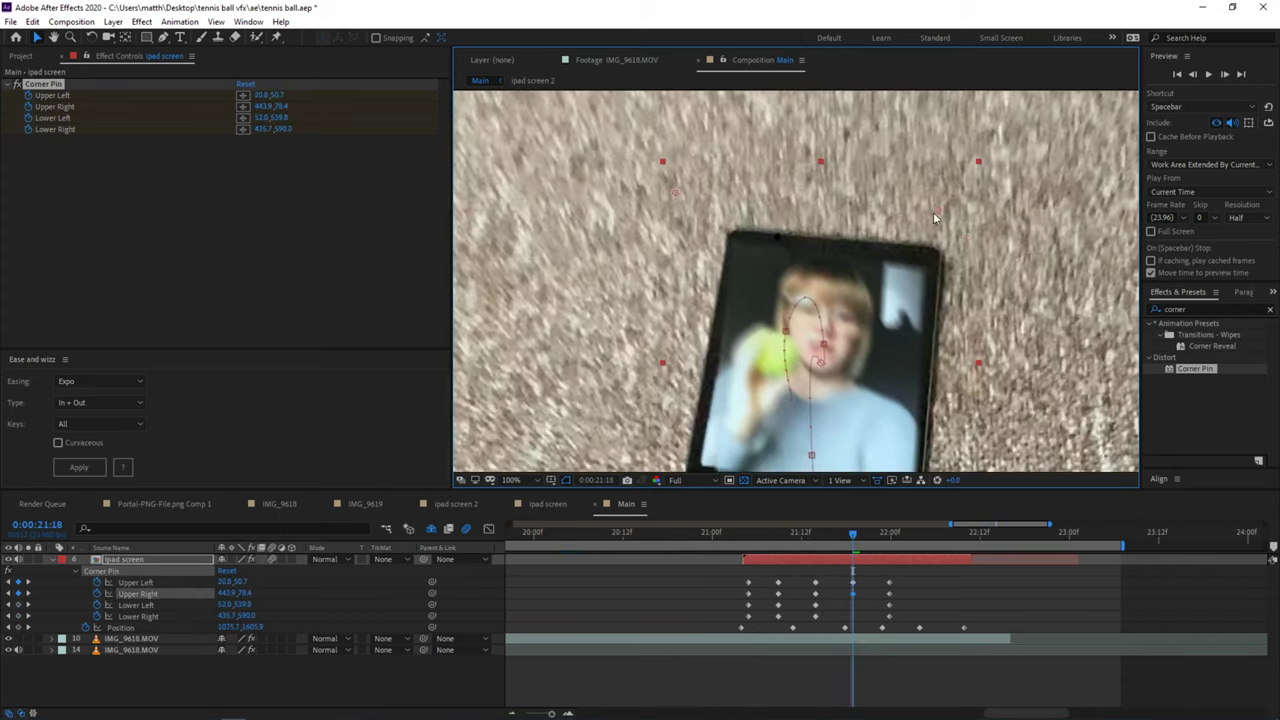
Adjust the Corner Pin's lower-left, lower-right and upper-right corners at 0:00:21:21 to fit the tablet screen
left_click_drag(840, 539, 875, 540)
left_click_drag(713, 392, 702, 396)
left_click_drag(926, 403, 955, 415)
left_click_drag(972, 130, 963, 129)
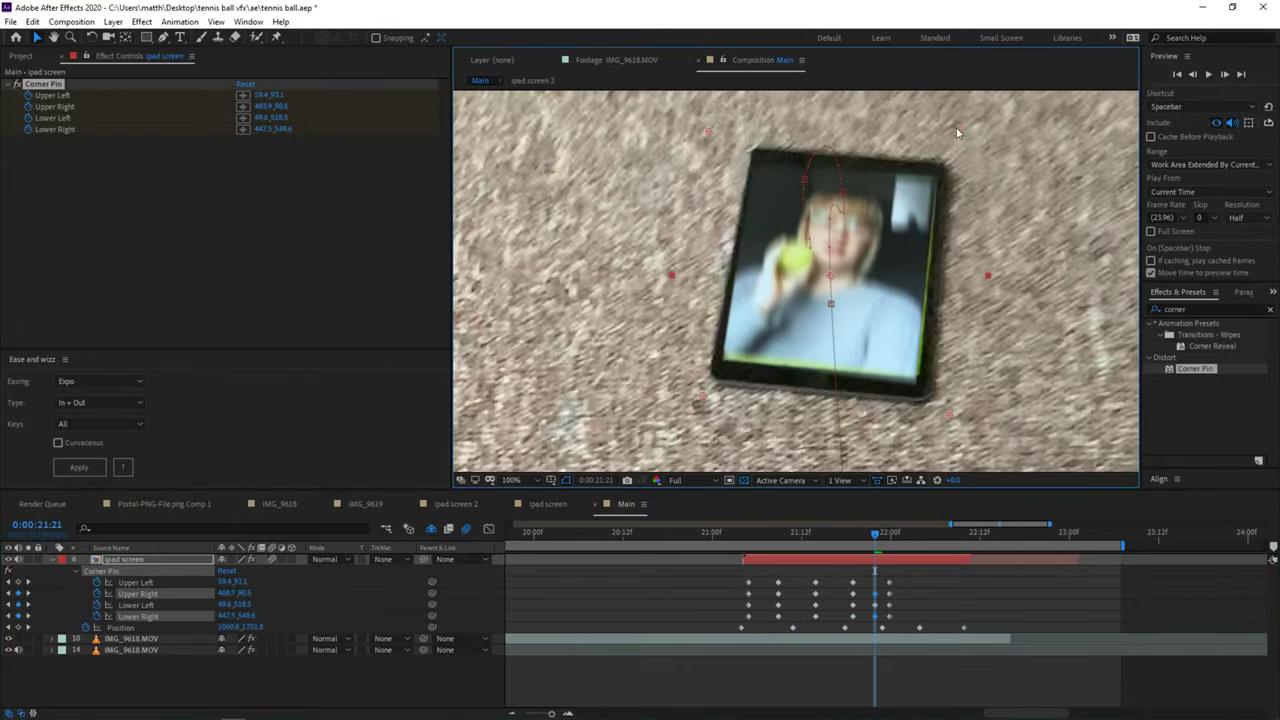
Refine the ipad screen layer's upper-left, lower-right and lower-left Corner Pin points at 0:00:21:21 to fit the tablet display
left_click_drag(708, 131, 724, 142)
left_click_drag(955, 415, 960, 432)
left_click_drag(702, 396, 697, 407)
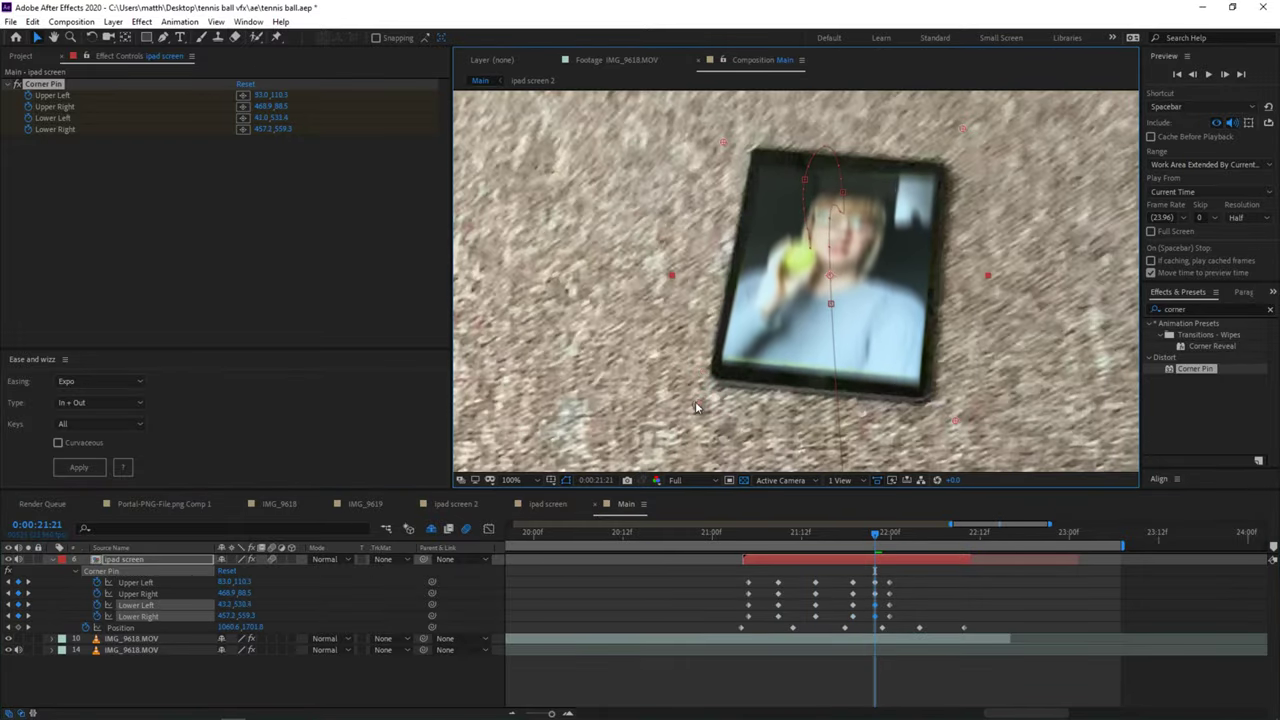
Fit all four Corner Pin points of the ipad screen layer to the tablet display at 0:00:21:19
left_click(864, 532)
left_click_drag(951, 359, 951, 365)
left_click_drag(697, 353, 699, 359)
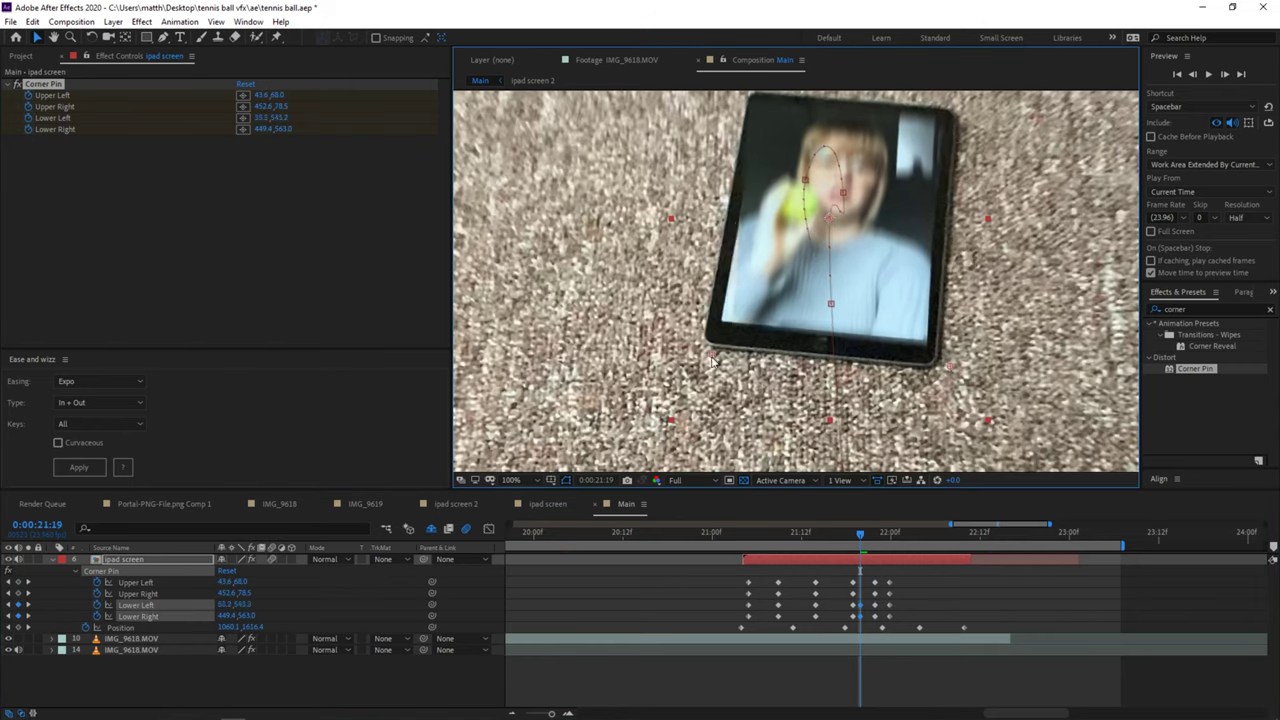
key("space")
left_click_drag(904, 147, 886, 252)
left_click_drag(935, 169, 942, 187)
left_click_drag(685, 167, 709, 178)
key("ctrl+z")
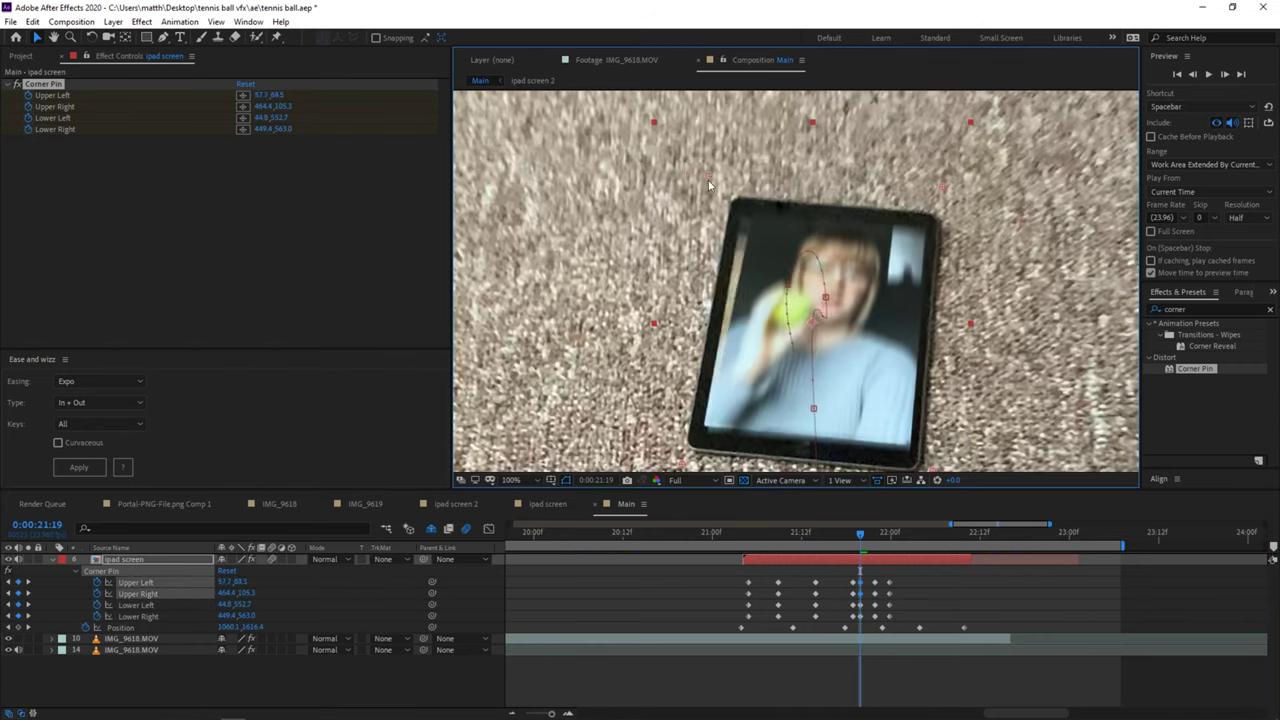
left_click_drag(681, 465, 677, 466)
key("space")
left_click_drag(933, 470, 904, 399)
left_click_drag(904, 401, 898, 406)
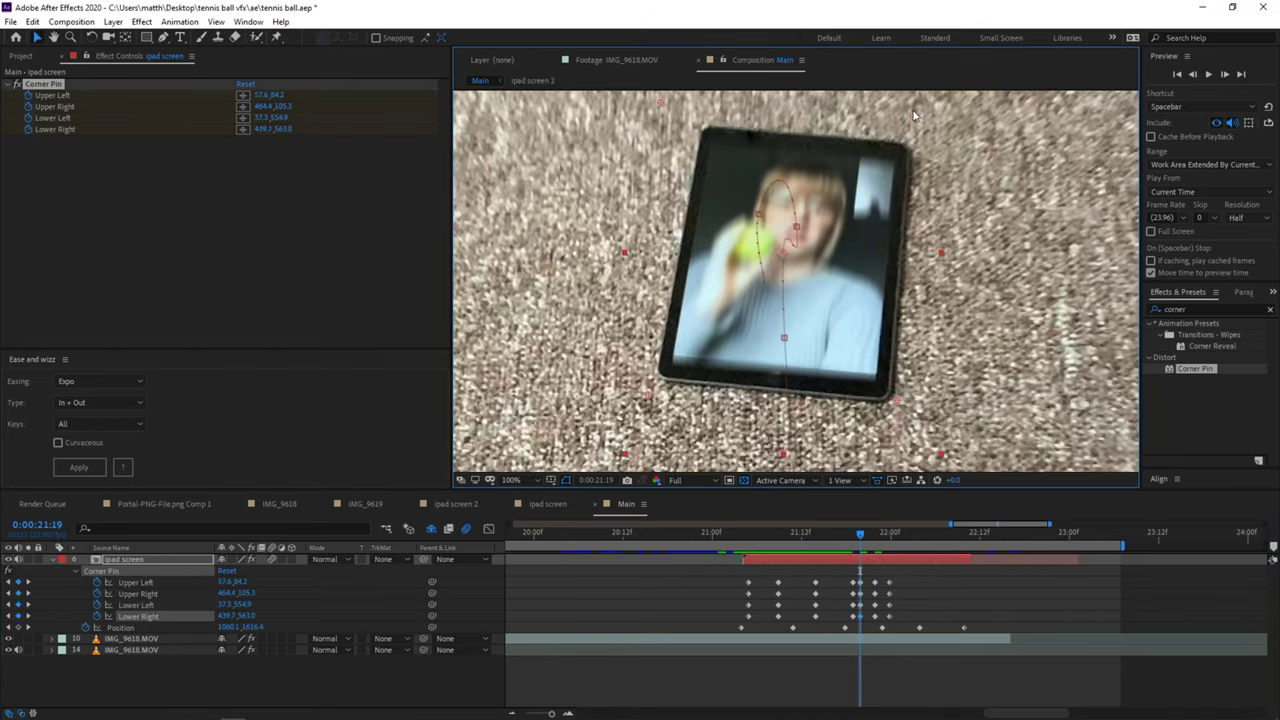
Duplicate the ipad screen composition in the project and open the copy
left_click_drag(860, 534, 896, 538)
key("shift+slash")
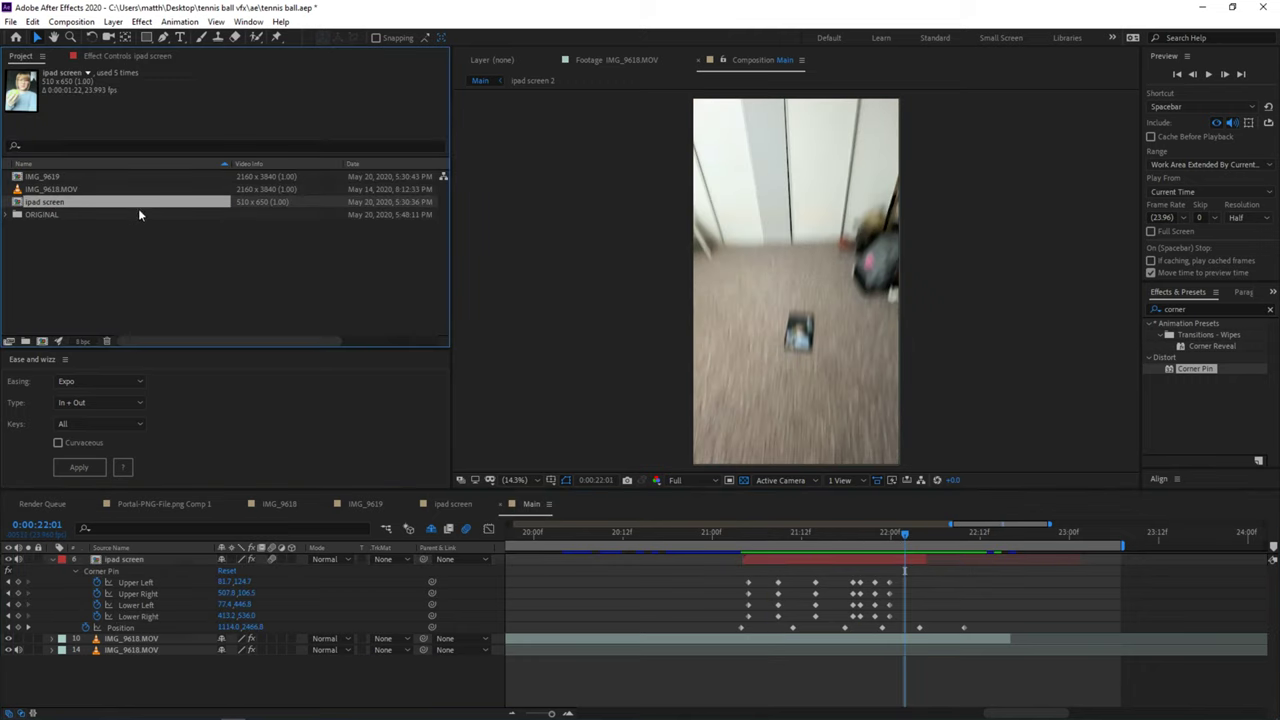
key("ctrl+d")
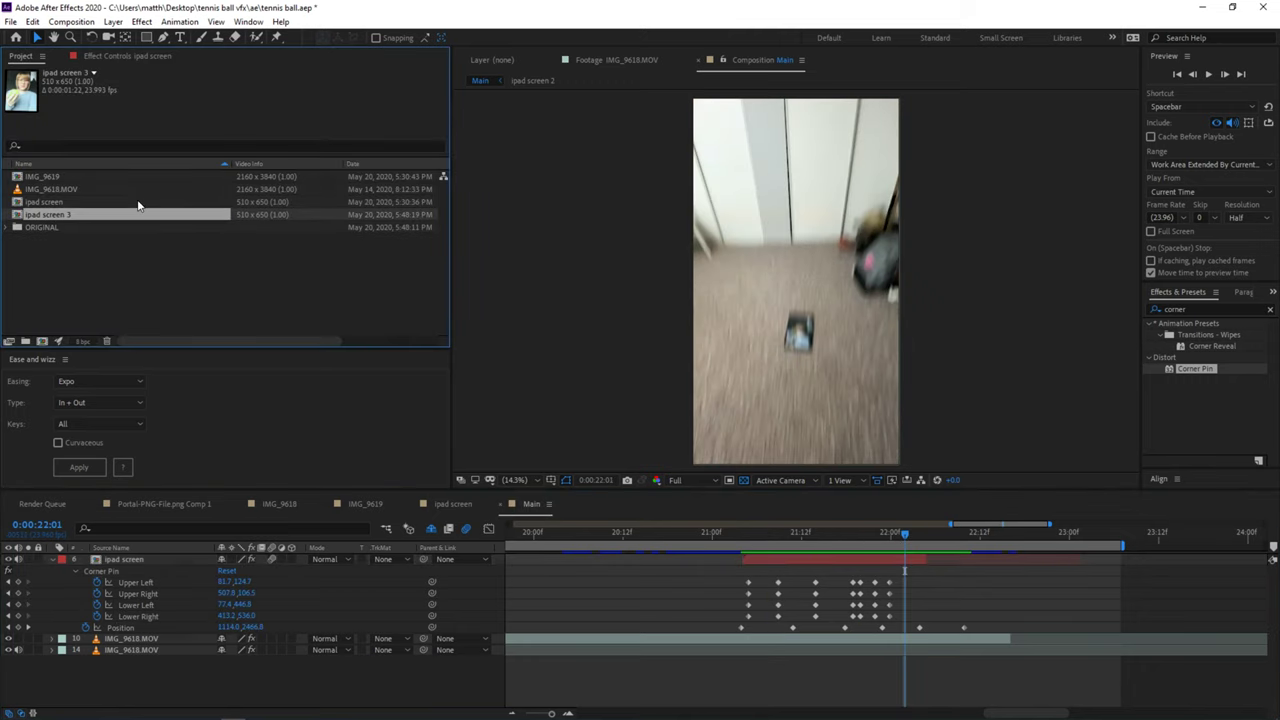
double_click(53, 214)
Freeze the IMG_9618.MOV layer's frame at 0:00:21:00 and remove its scale, position and mask path keyframes
left_click(165, 556)
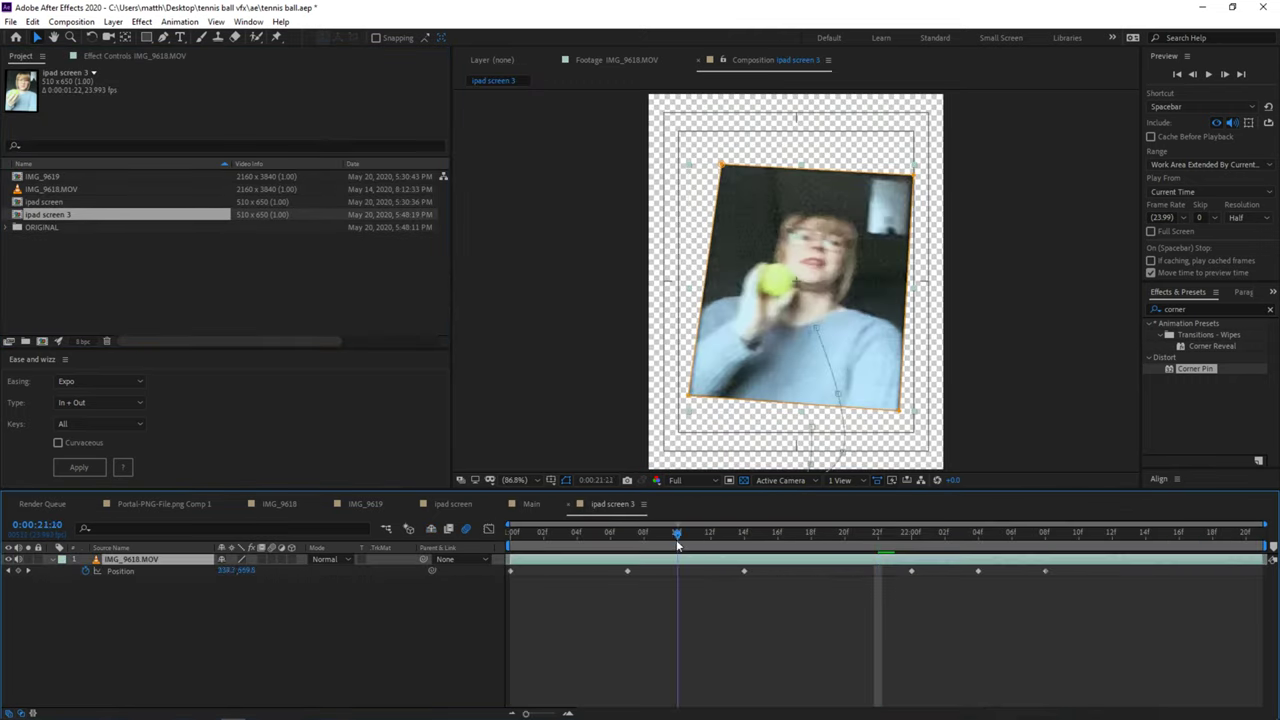
right_click(133, 561)
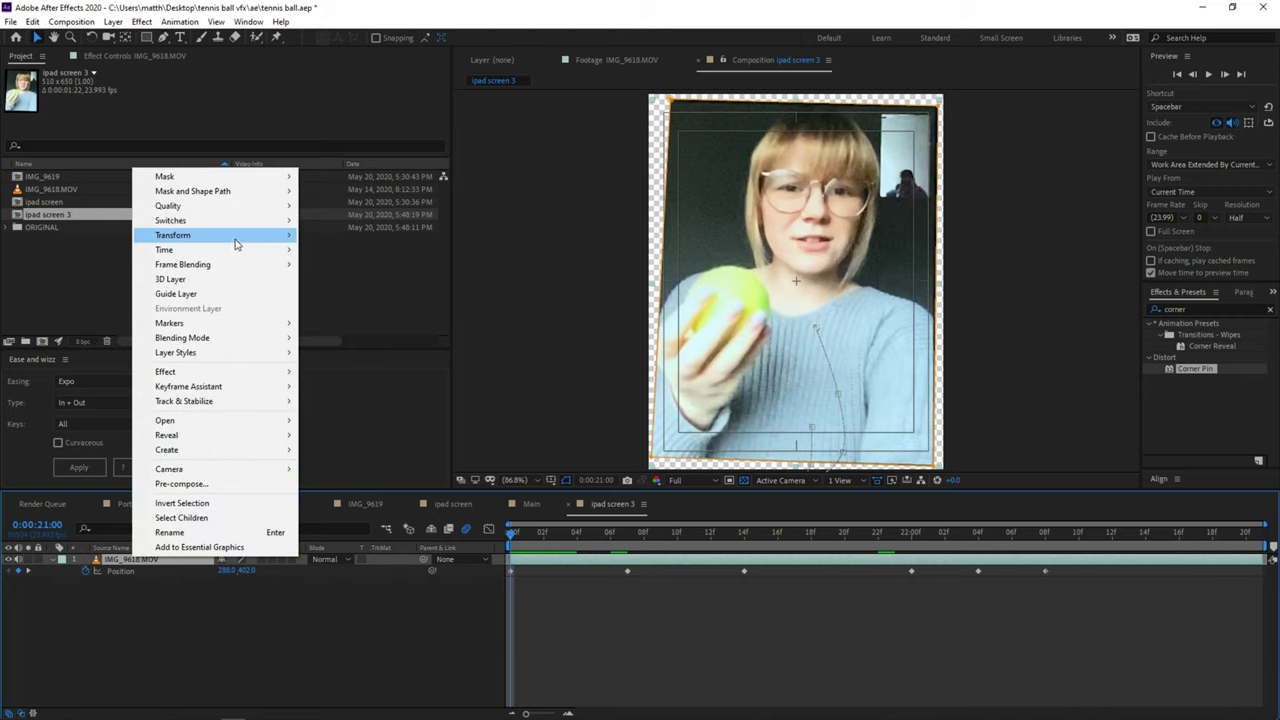
mouse_move(240, 250)
left_click(388, 295)
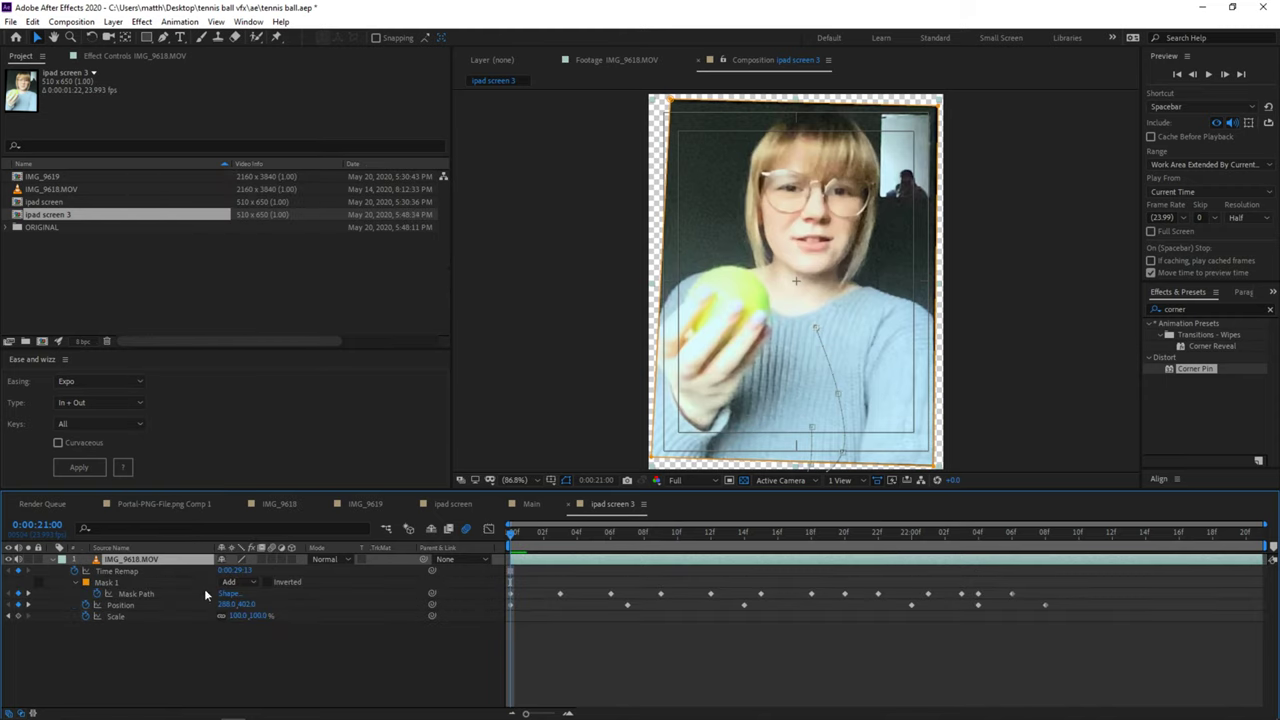
left_click(86, 617)
left_click(86, 606)
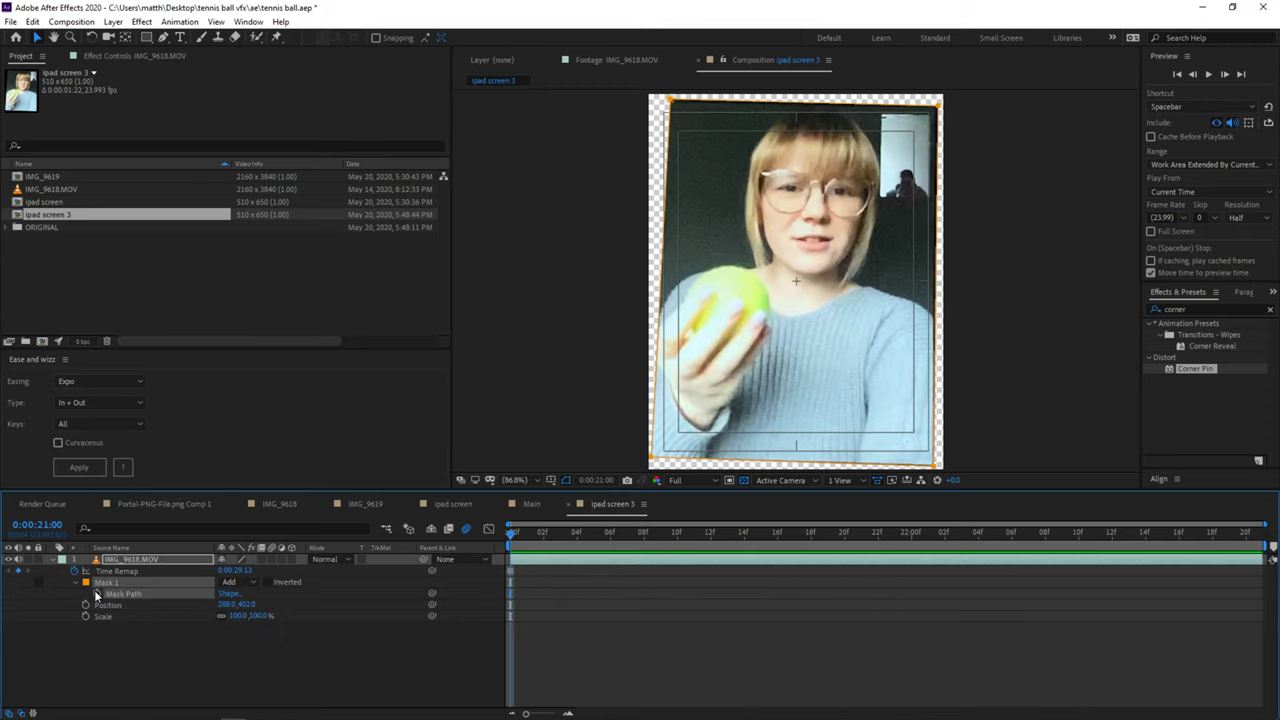
Add the ipad screen 3 composition to Main directly beneath the ipad screen layer
left_click(531, 503)
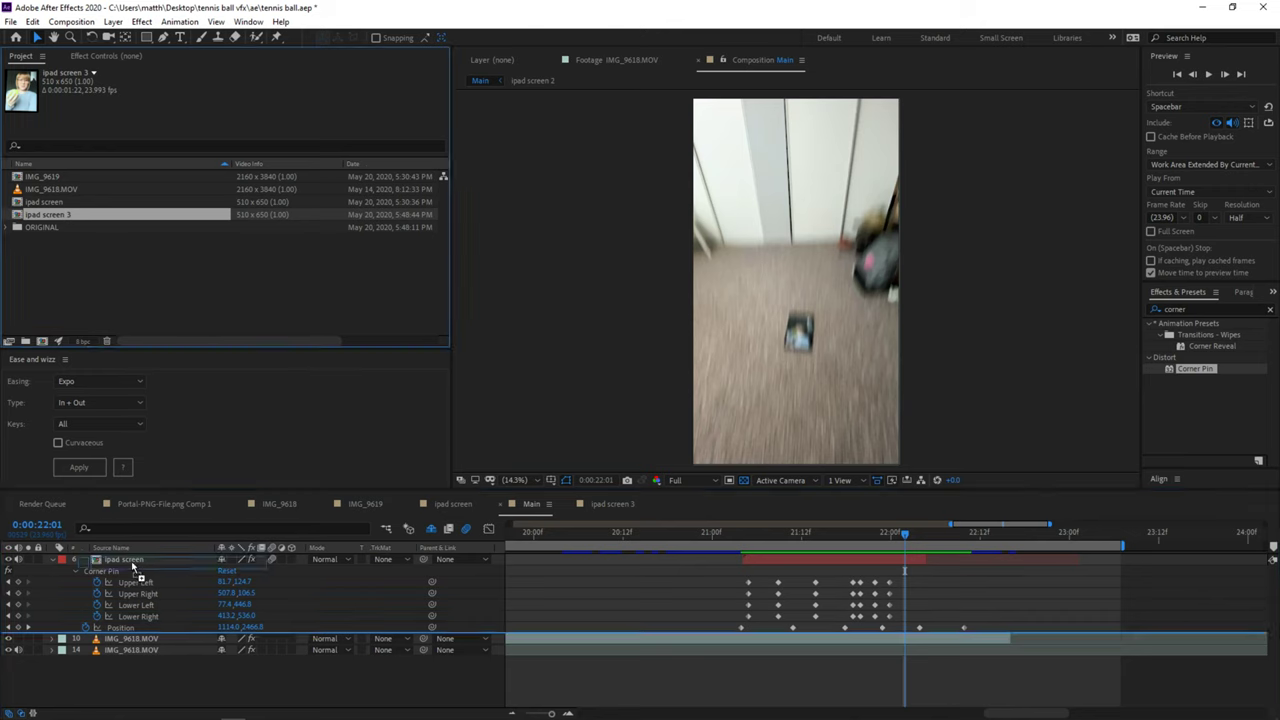
left_click_drag(133, 566, 133, 568)
key(";")
Keyframe the ipad screen 3 layer's position at 0:00:20:09, 0:00:20:13, 0:00:20:20 and 0:00:21:03 so it follows the tablet
left_click(986, 533)
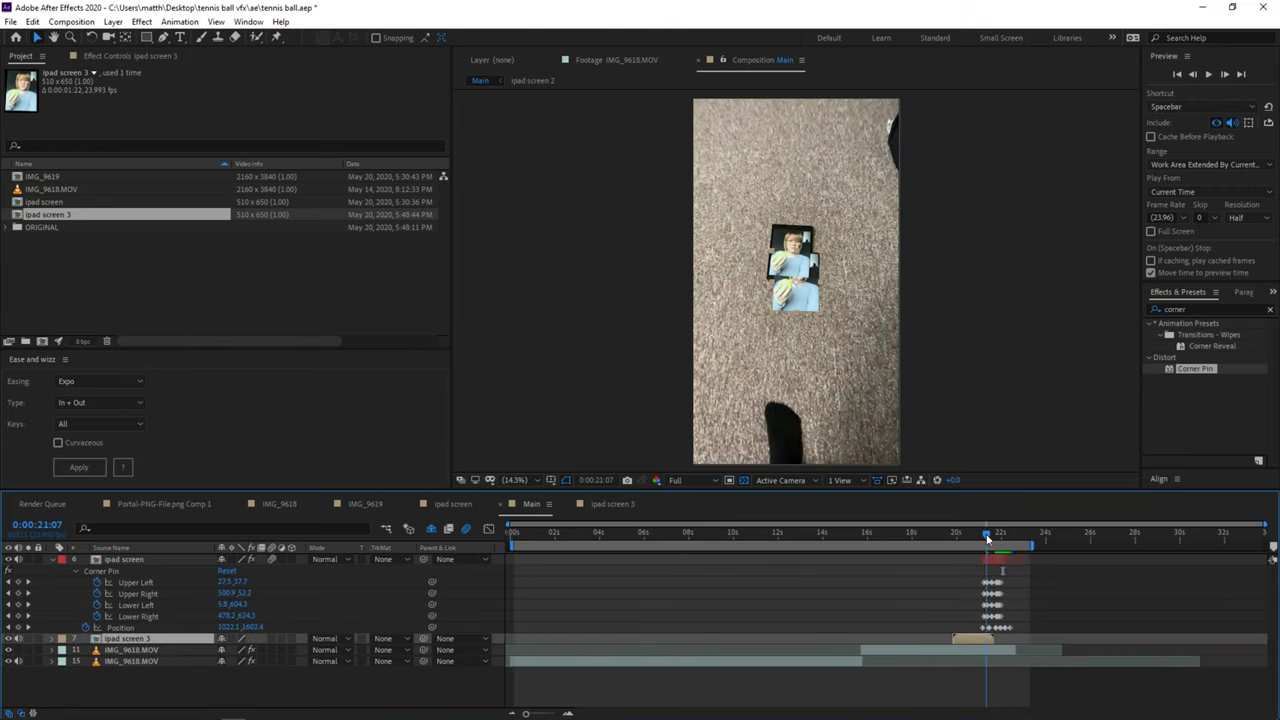
key("equal")
key("equal")
key("equal")
key("equal")
left_click(934, 532)
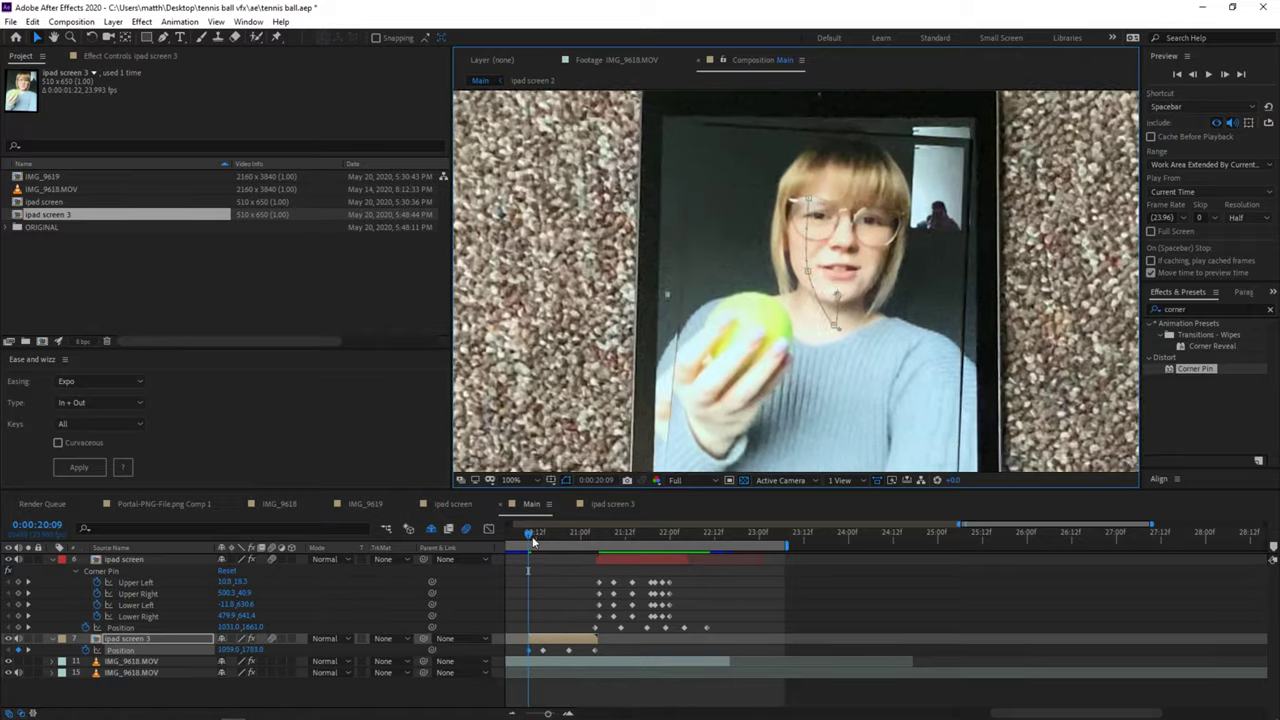
left_click_drag(531, 541, 594, 643)
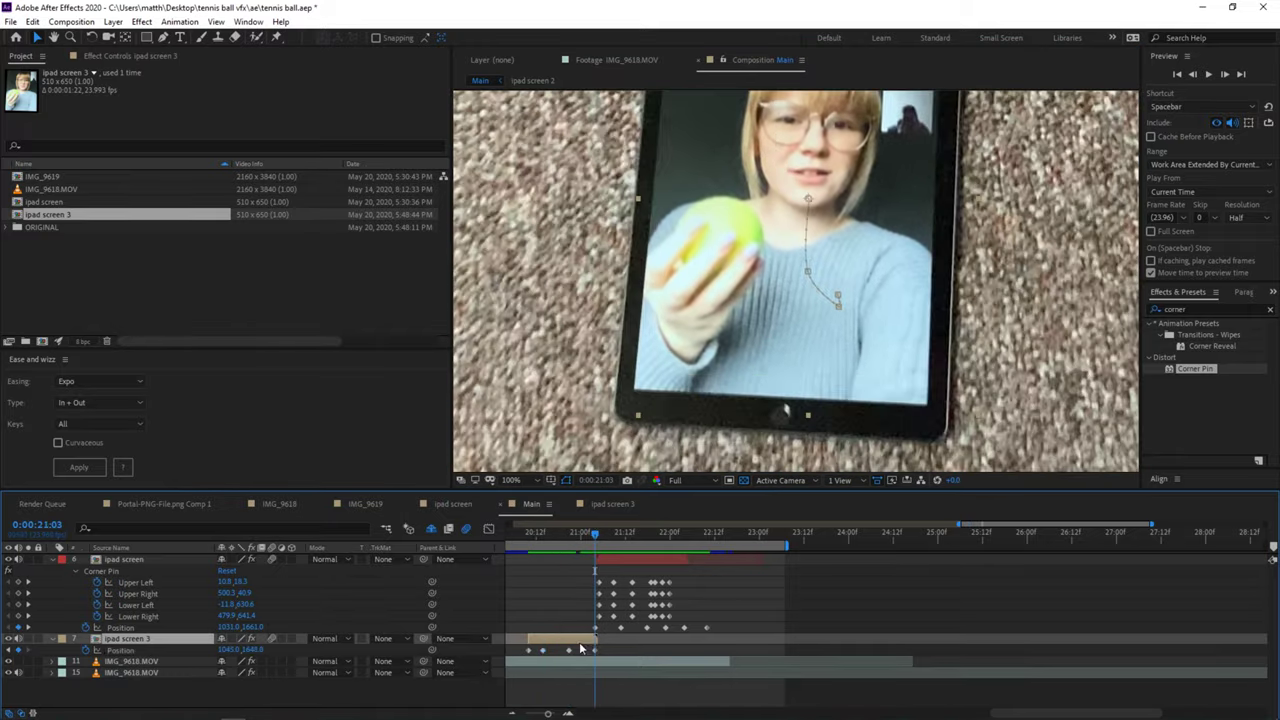
key("u")
key("u")
Fit the ipad screen 3 layer's Corner Pin points to the tablet display at 0:00:20:20
left_click_drag(548, 540, 566, 543)
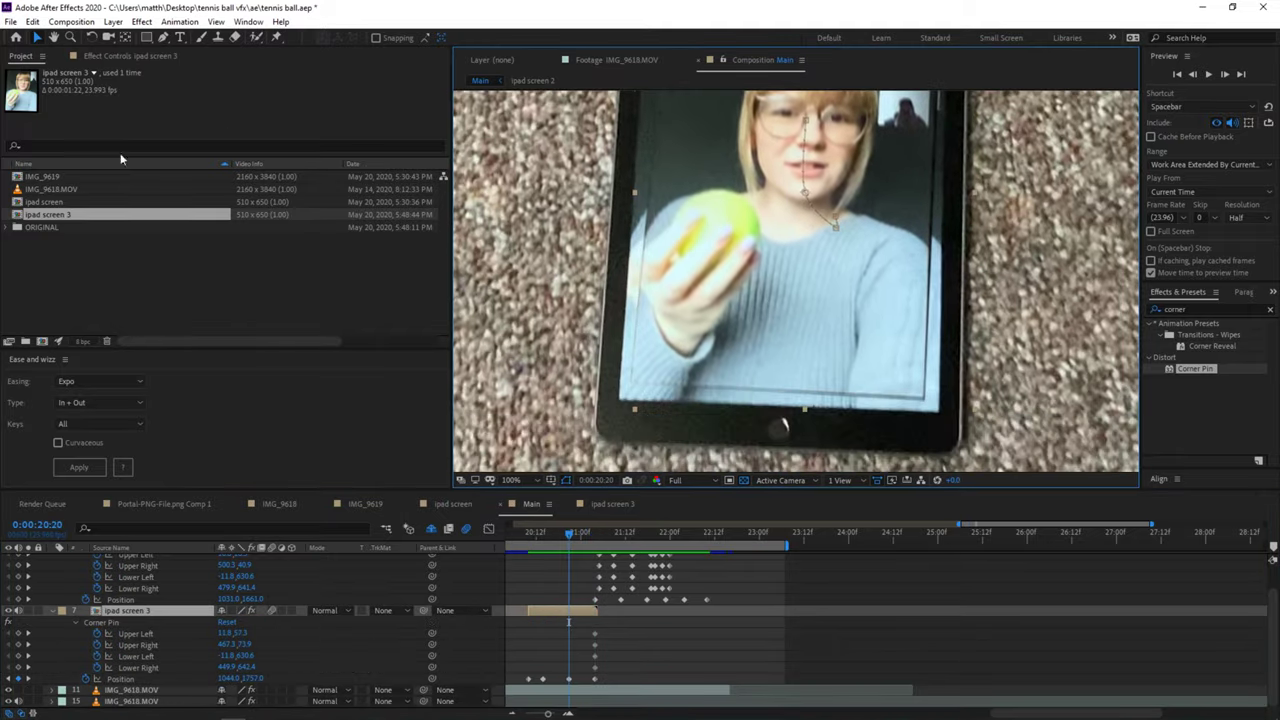
left_click(118, 55)
left_click_drag(625, 402, 612, 419)
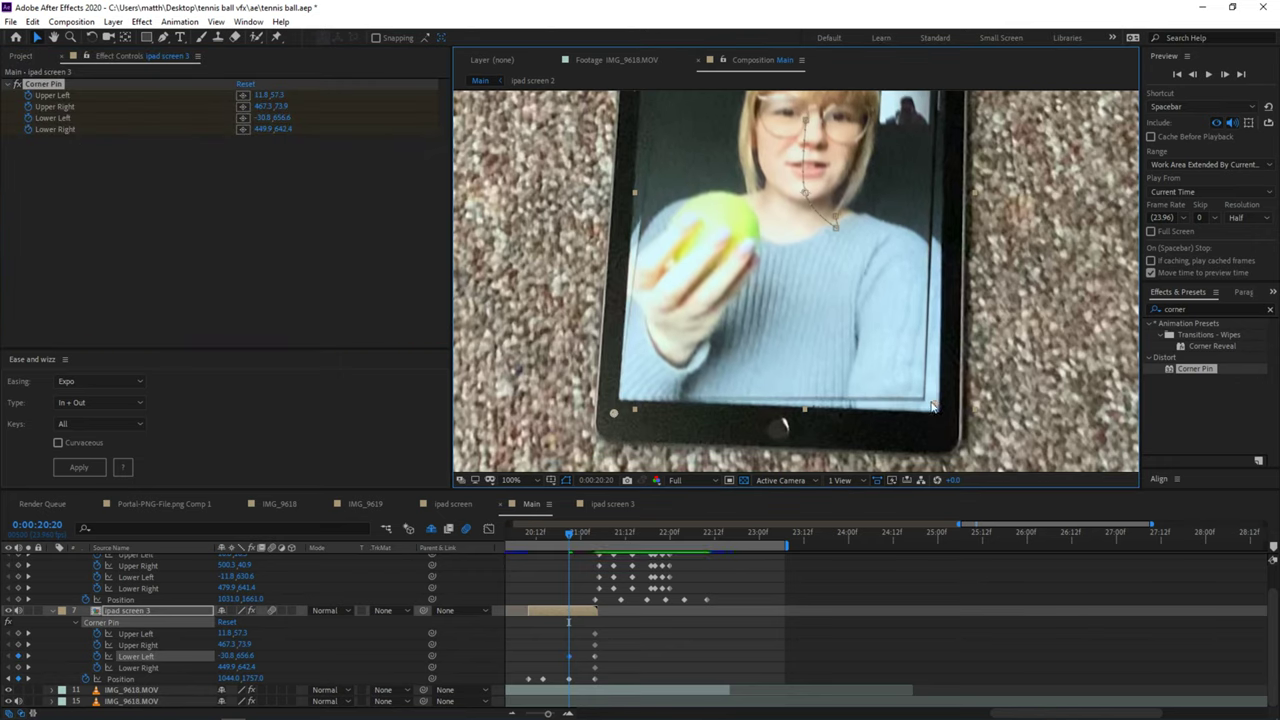
left_click_drag(931, 406, 950, 420)
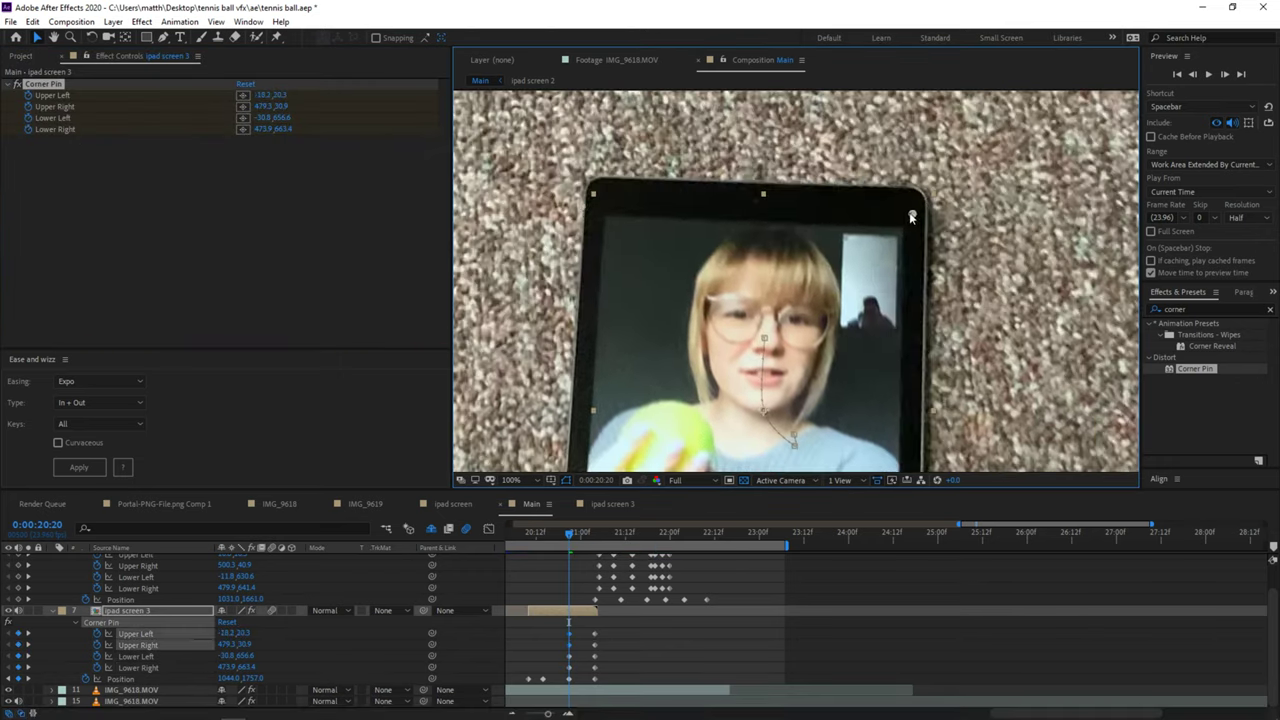
Match all four Corner Pin points of ipad screen 3 to the tablet display at 0:00:20:13
left_click_drag(661, 220, 634, 244)
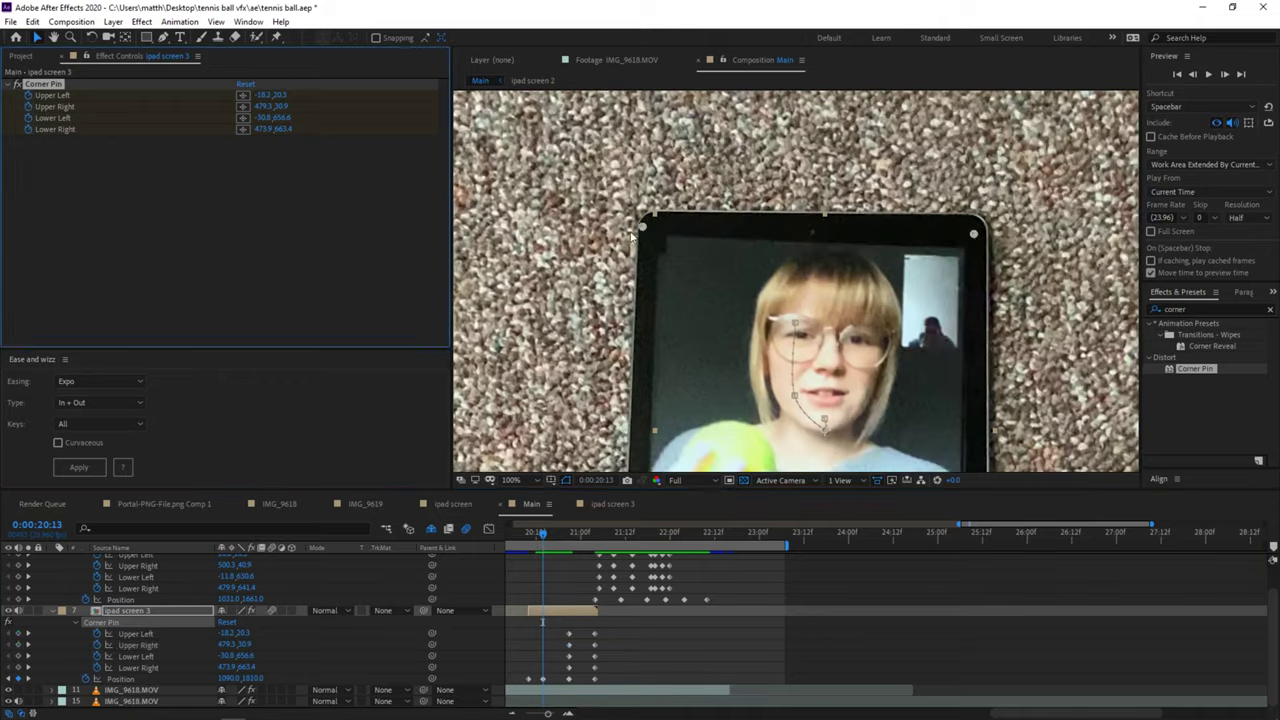
left_click_drag(973, 233, 974, 239)
left_click_drag(900, 450, 863, 105)
left_click_drag(932, 309, 940, 331)
left_click_drag(597, 305, 595, 325)
Adjust ipad screen 3's lower-right, upper-right and upper-left Corner Pin points at 0:00:20:09 to match the tablet
key("j")
left_click_drag(940, 315, 938, 313)
left_click_drag(880, 110, 860, 465)
left_click_drag(911, 226, 914, 220)
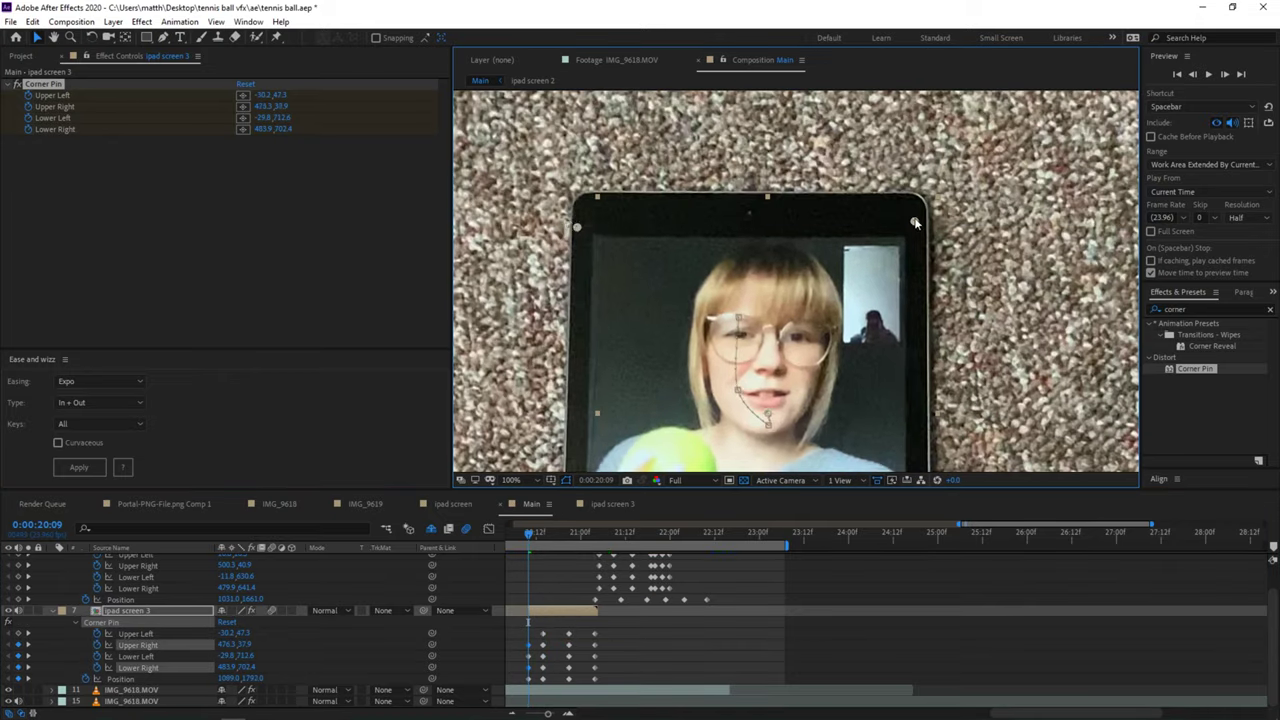
left_click_drag(574, 232, 571, 228)
Keyframe all four Corner Pin points of ipad screen 3 around 0:00:21:00 to fit the tablet display
left_click_drag(528, 533, 583, 533)
left_click_drag(862, 410, 856, 413)
left_click_drag(540, 405, 537, 410)
left_click_drag(568, 200, 562, 195)
left_click_drag(871, 197, 869, 198)
Refine ipad screen 3's lower-right and lower-left Corner Pin points at 0:00:20:16 and fit the composition in view
left_click_drag(583, 533, 555, 540)
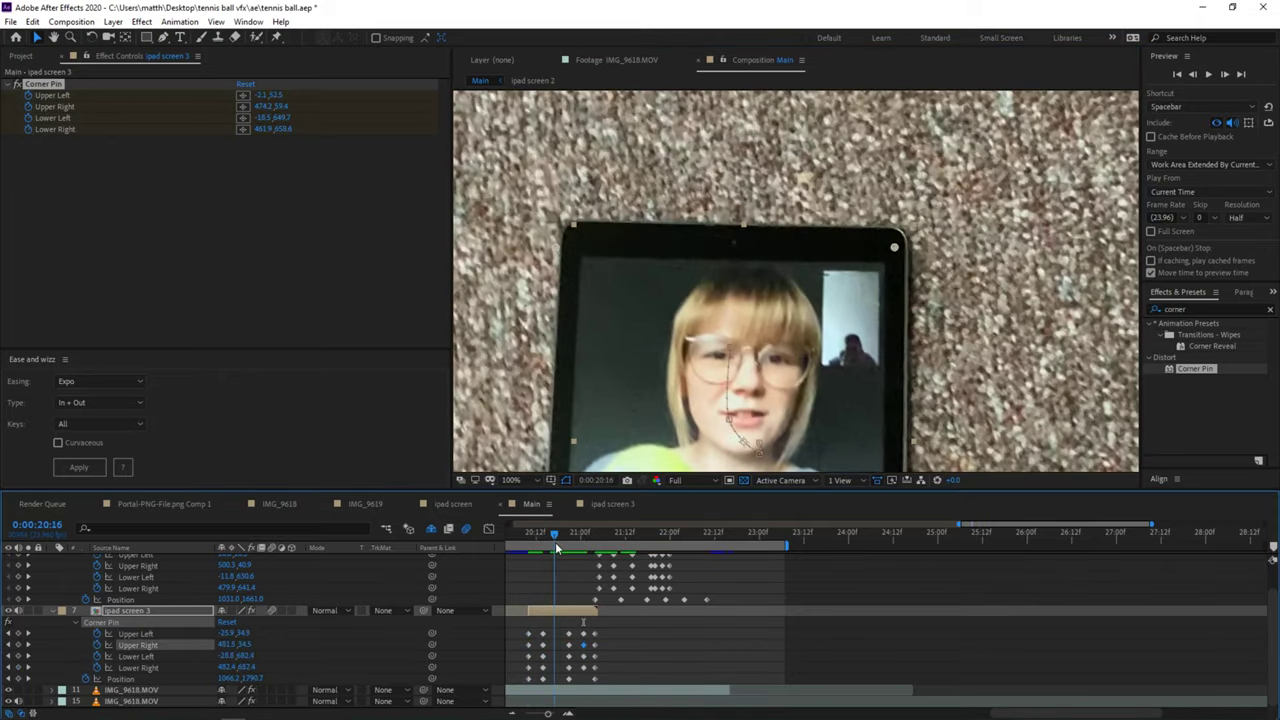
left_click_drag(820, 455, 808, 100)
left_click_drag(905, 282, 909, 286)
left_click_drag(568, 282, 563, 286)
left_click(550, 533)
left_click(516, 480)
left_click(550, 245)
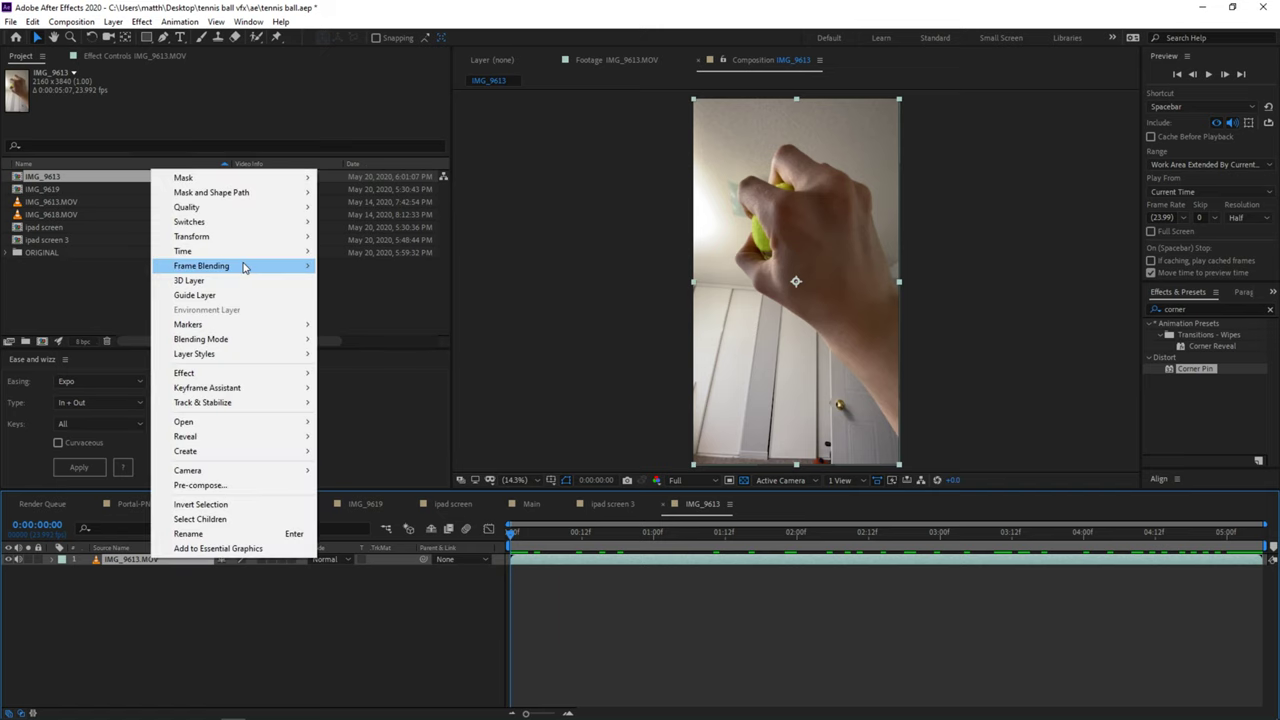
Time-reverse the IMG_9613.MOV layer and move its circular mask onto the tennis ball at 0:00:01:10
left_click(360, 269)
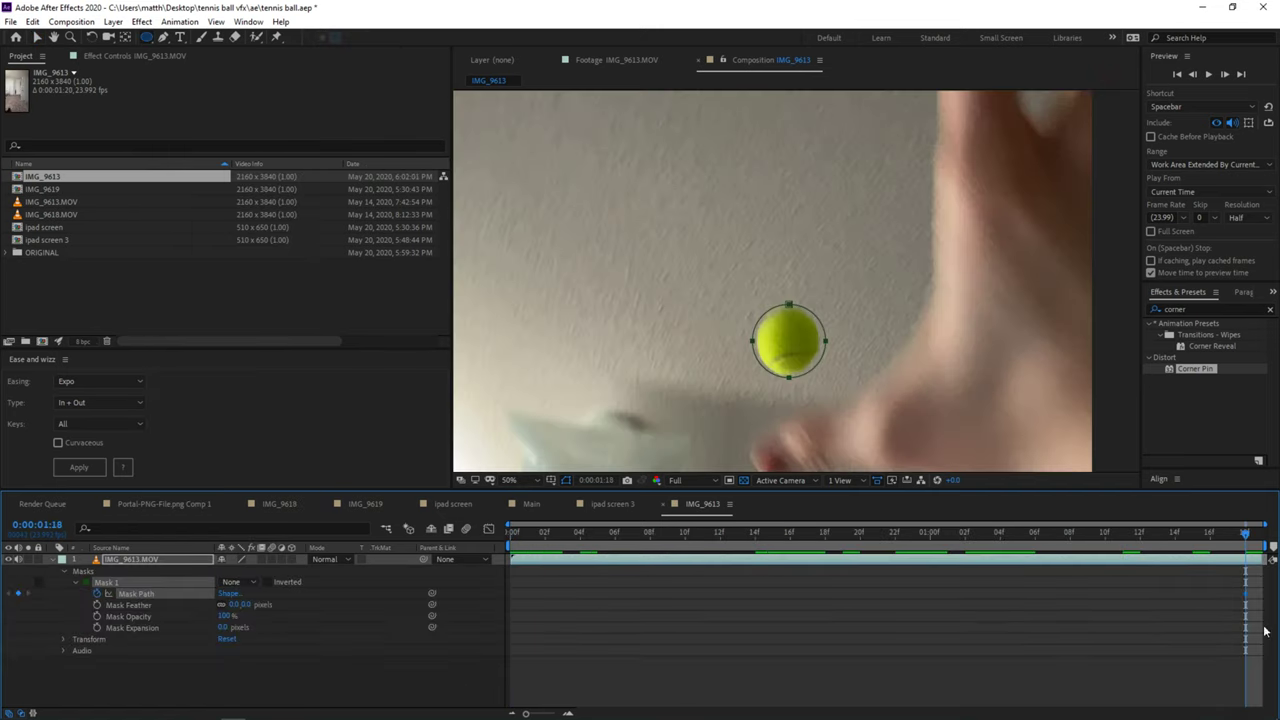
left_click_drag(1245, 534, 1105, 536)
left_click(37, 38)
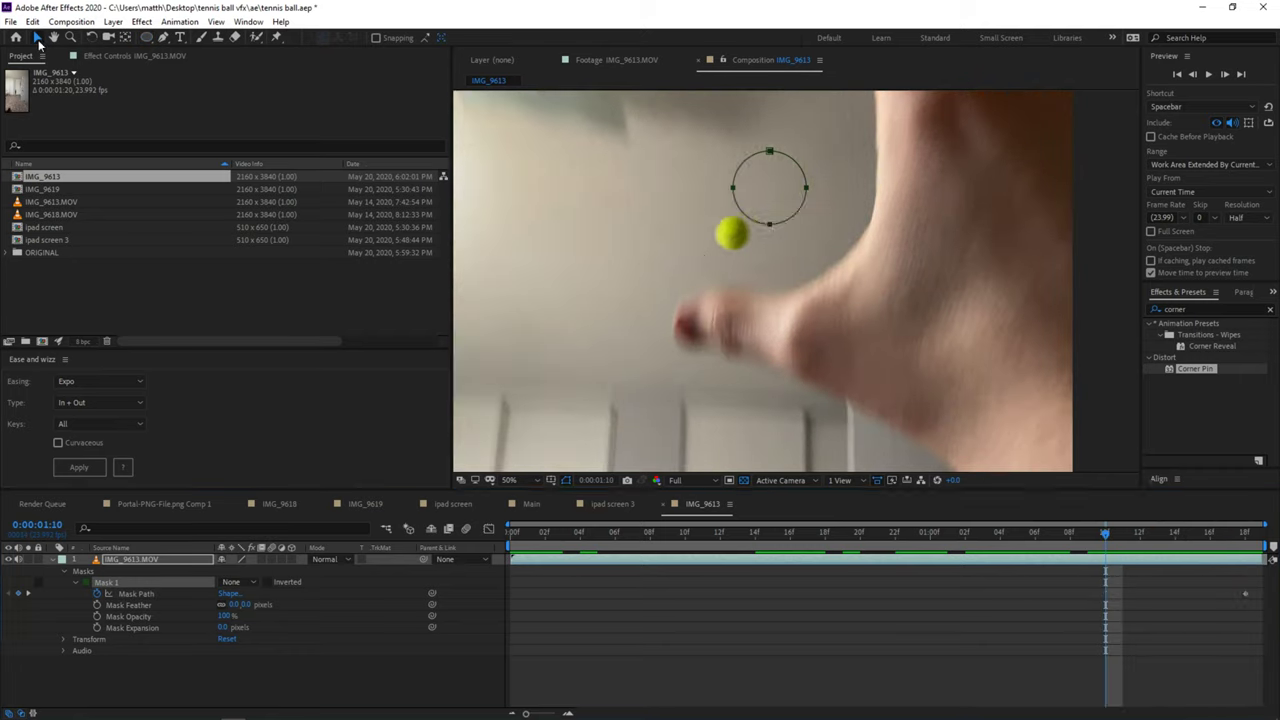
left_click_drag(769, 151, 734, 195)
Keyframe the mask path onto the tennis ball at 0:00:01:14, 0:00:01:17 and 0:00:01:06
left_click_drag(1106, 536, 1186, 537)
left_click_drag(752, 172, 770, 186)
left_click_drag(1176, 536, 1228, 543)
left_click_drag(807, 198, 814, 200)
left_click_drag(1228, 537, 1040, 540)
left_click_drag(771, 235, 731, 323)
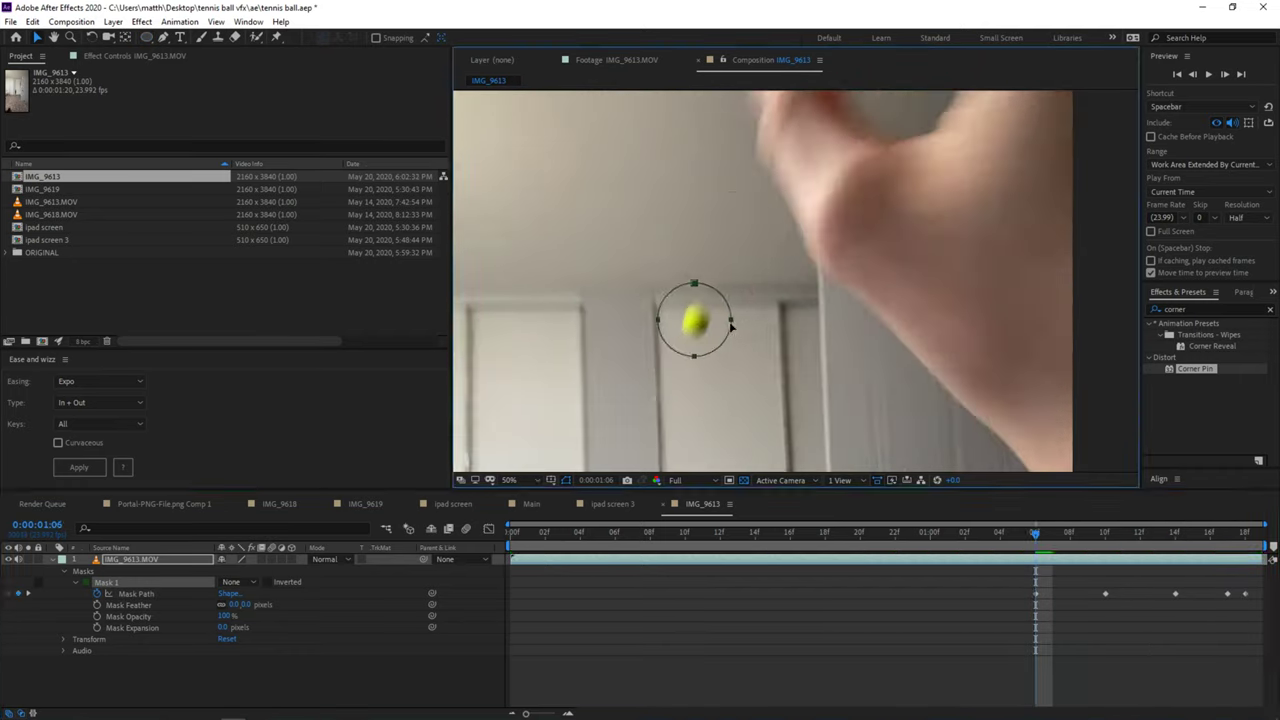
Continue keyframing the mask path over the ball at 0:00:01:00, 0:00:01:03 and 0:00:00:23
left_click_drag(1037, 537, 932, 540)
left_click_drag(770, 97, 766, 349)
left_click_drag(930, 537, 993, 537)
left_click_drag(769, 219, 757, 218)
key("comma")
key("comma")
left_click_drag(993, 534, 913, 537)
key("period")
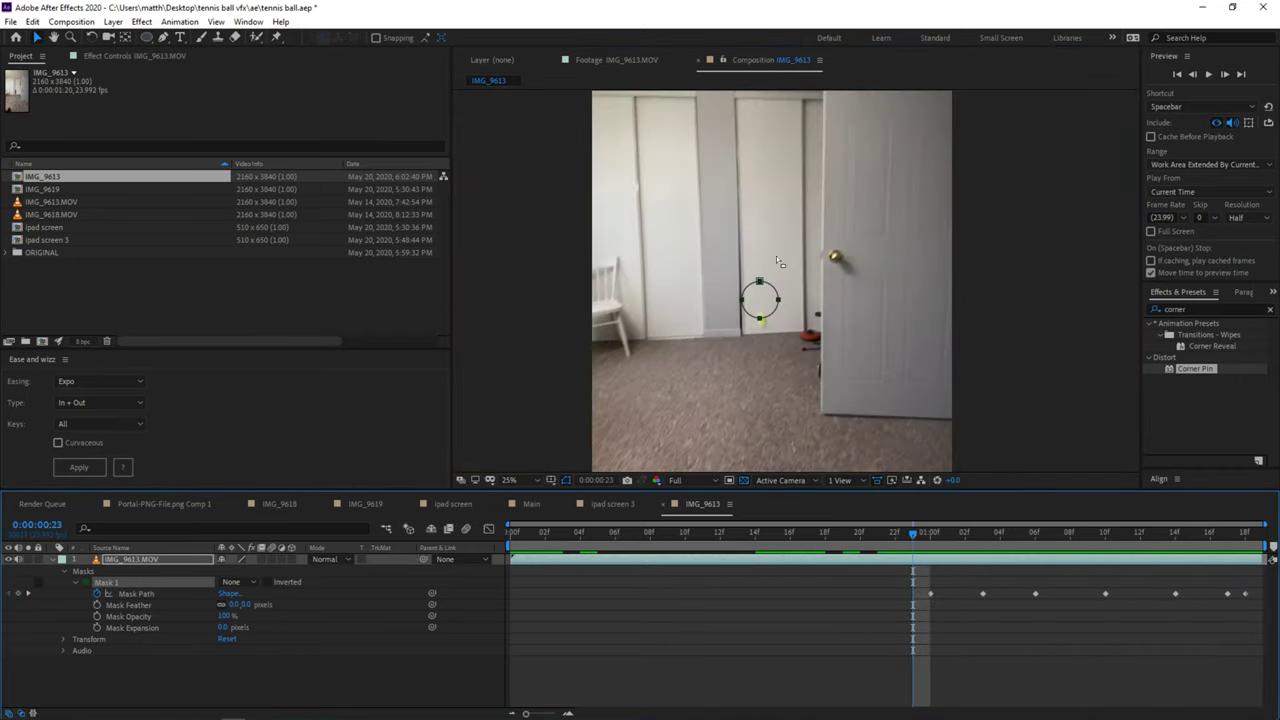
left_click_drag(760, 300, 760, 318)
key("F2")
left_click_drag(916, 534, 913, 534)
Set Mask 1's mode to Add, then keyframe a larger Mask Feather and the Mask Expansion at 0:00:00:23
left_click(238, 582)
left_click_drag(1193, 535, 914, 560)
left_click(97, 605)
left_click(97, 627)
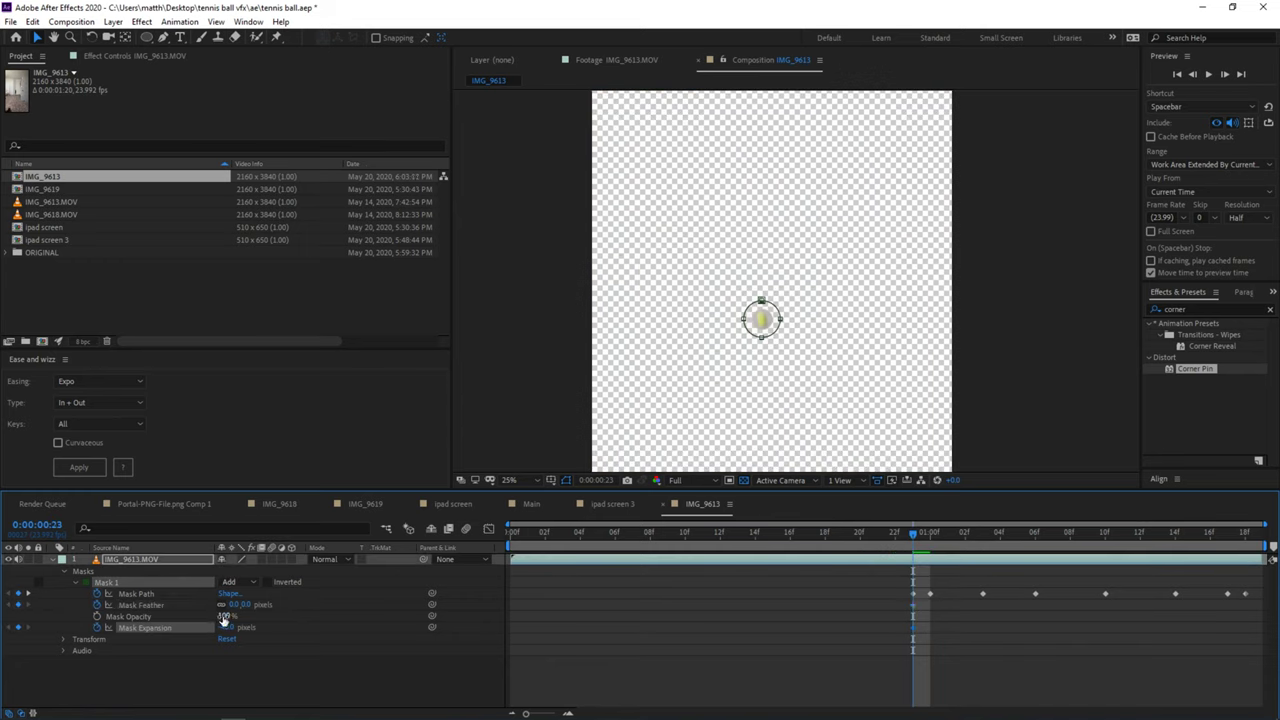
left_click_drag(233, 605, 280, 605)
Keyframe Mask Expansion at 0:00:01:18, 0:00:01:08 and 0:00:01:14 to suit the ball's size, and check the animation
left_click_drag(913, 535, 1245, 535)
left_click_drag(225, 628, 268, 628)
left_click_drag(1245, 535, 1054, 537)
left_click_drag(225, 627, 160, 627)
left_click_drag(1176, 535, 1030, 571)
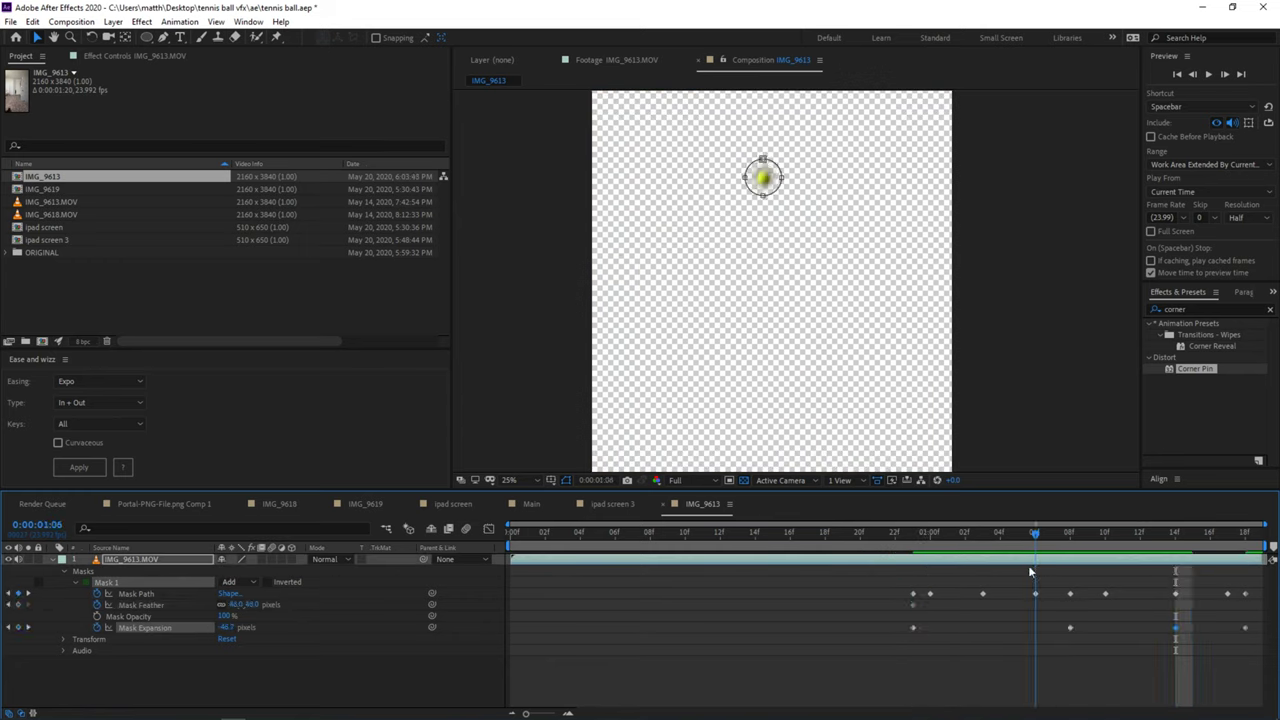
left_click_drag(916, 598, 1007, 602)
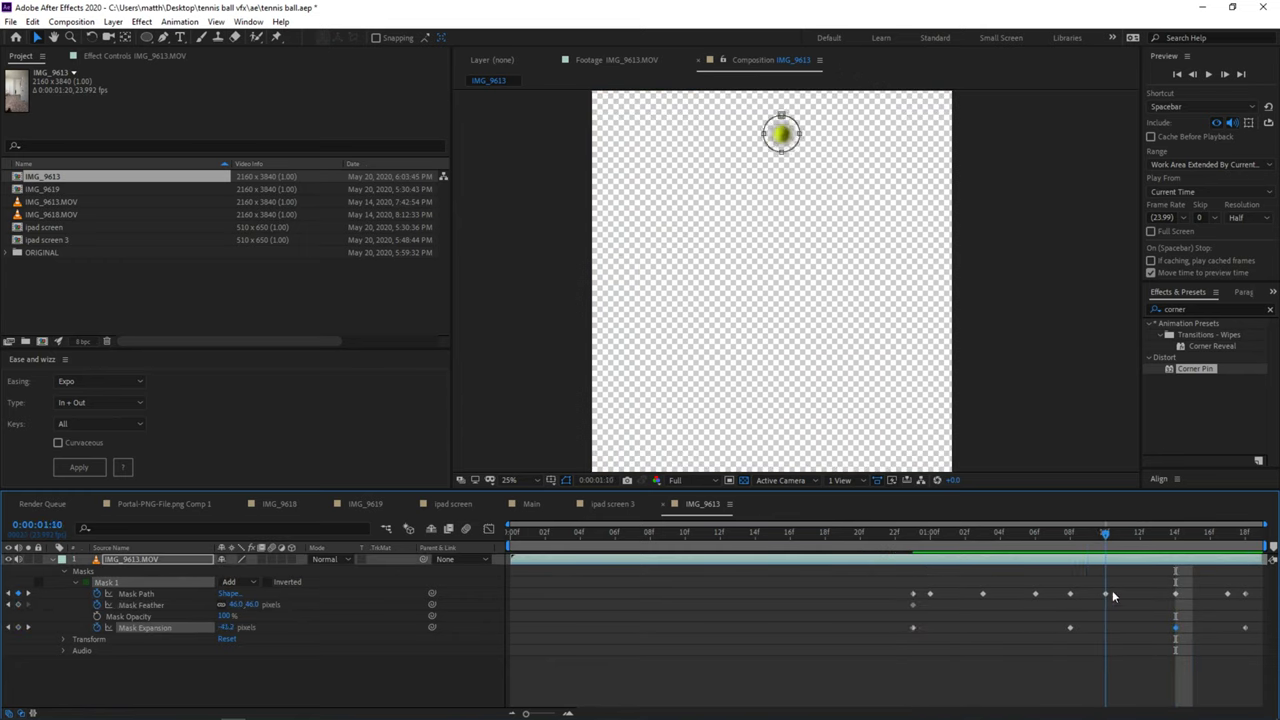
mouse_move(1115, 536)
left_mouse_down()
mouse_move(935, 557)
mouse_move(1114, 546)
left_mouse_up()
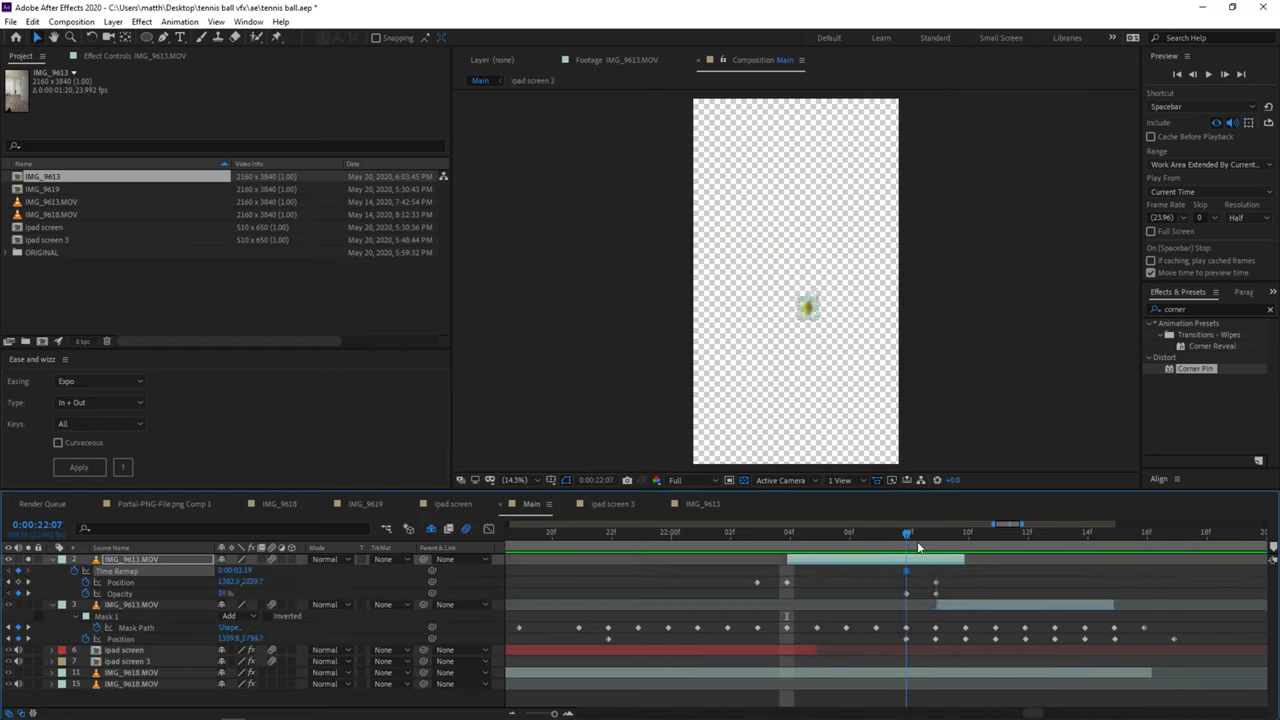
Turn off solo for the top IMG_9613.MOV layer in Main and go to 0:00:22:14
key("Page_Down")
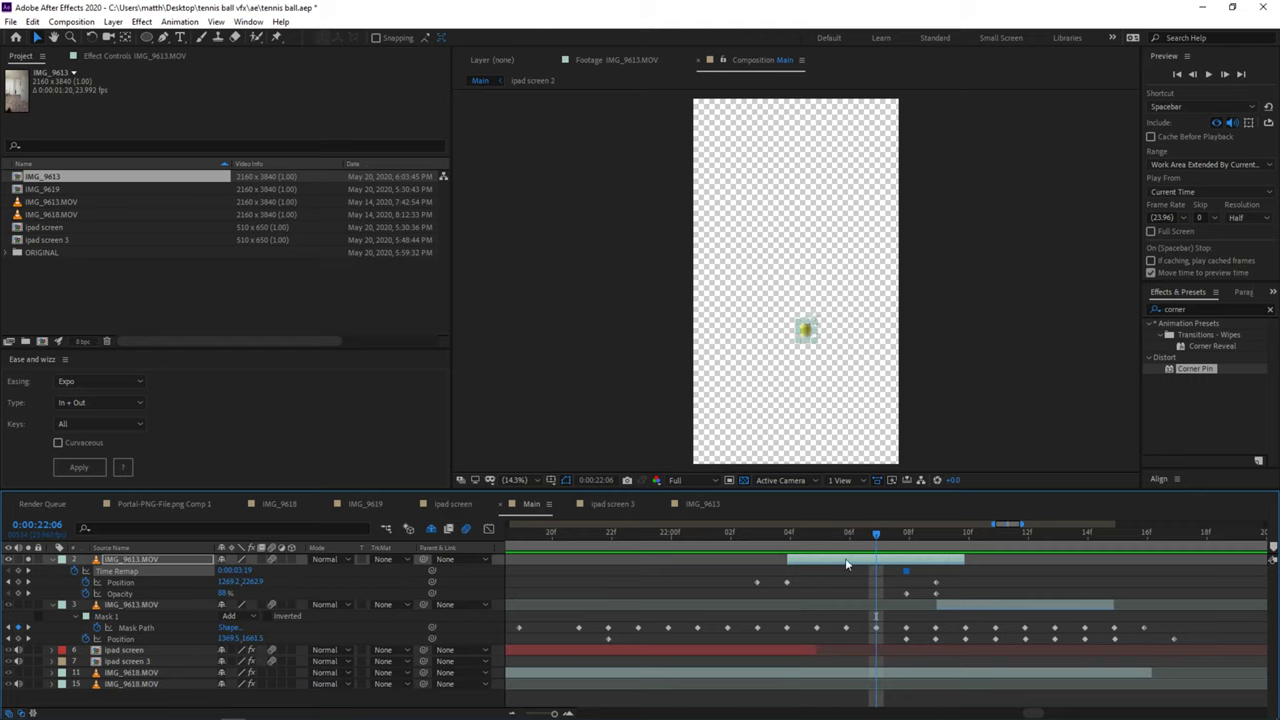
left_click(28, 559)
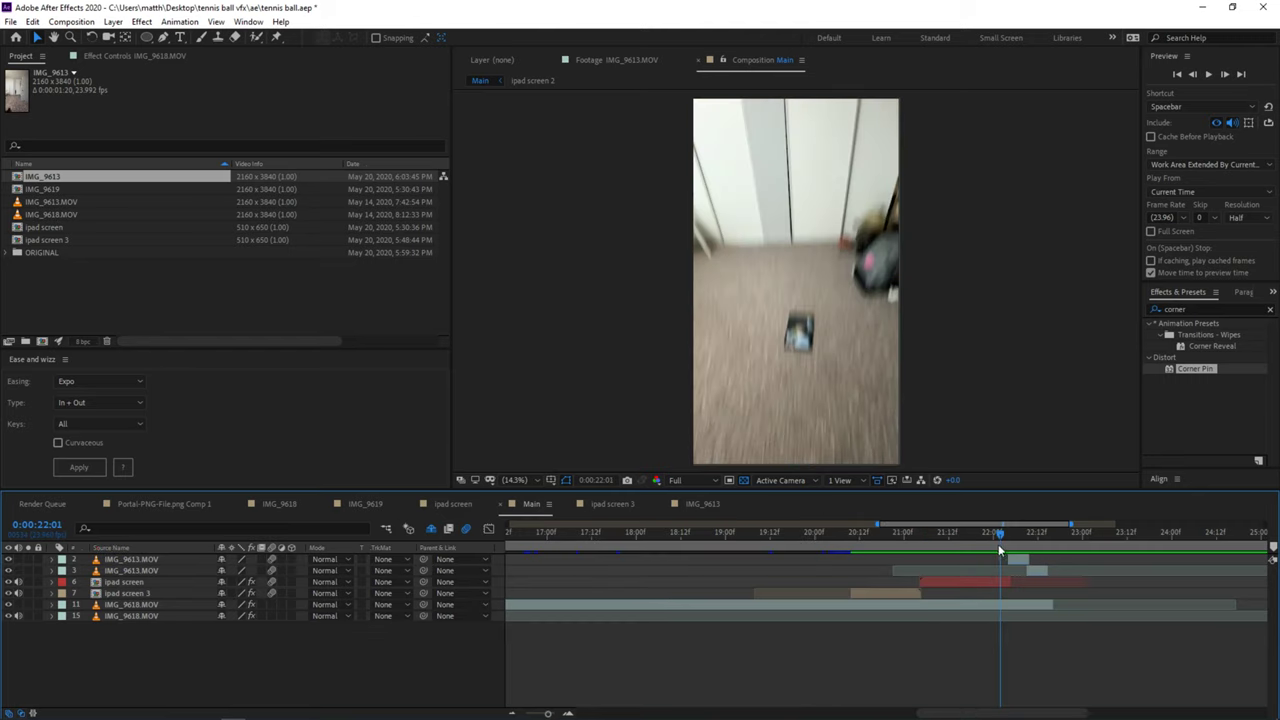
left_click_drag(998, 544, 1049, 537)
Duplicate the bottom IMG_9618.MOV layer and move the copy to the top of the layer stack
left_click(125, 618)
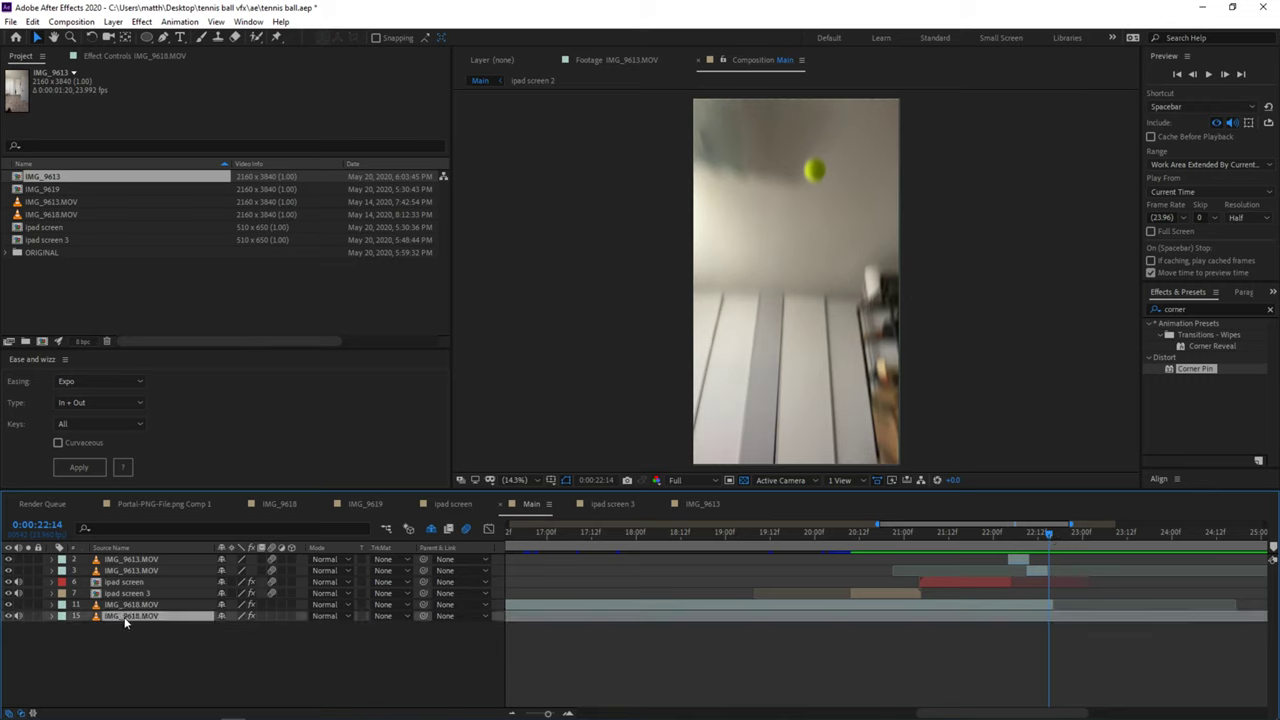
key("ctrl+d")
left_click_drag(125, 618, 137, 558)
Make the top IMG_9618.MOV layer start at 0:00:22:14 and reveal its keyframed properties, selecting the Lumetri Color effect
key("semicolon")
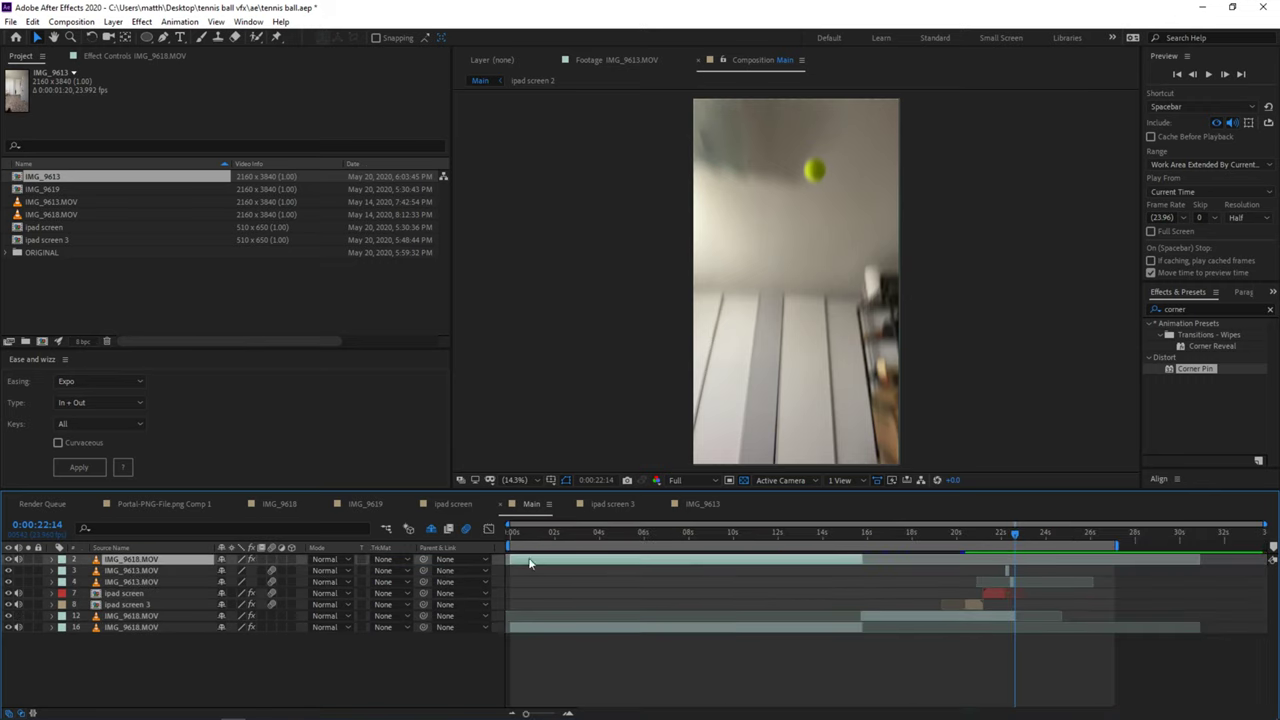
left_click_drag(520, 560, 1026, 563)
key("equal")
key("equal")
key("equal")
key("equal")
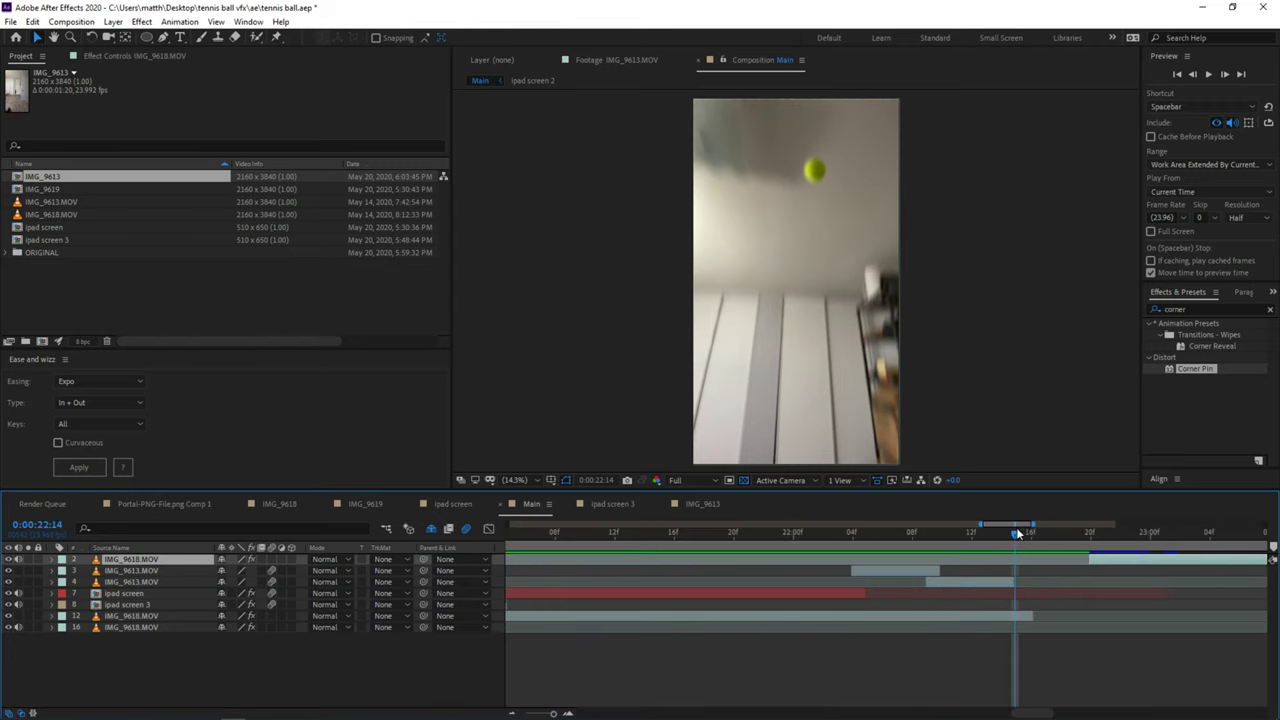
mouse_move(1040, 558)
left_mouse_down()
mouse_move(965, 568)
mouse_move(915, 555)
mouse_move(1041, 562)
mouse_move(966, 537)
mouse_move(1033, 535)
mouse_move(985, 560)
mouse_move(1082, 563)
mouse_move(1000, 560)
mouse_move(1023, 561)
left_mouse_up()
key("u")
left_click(112, 572)
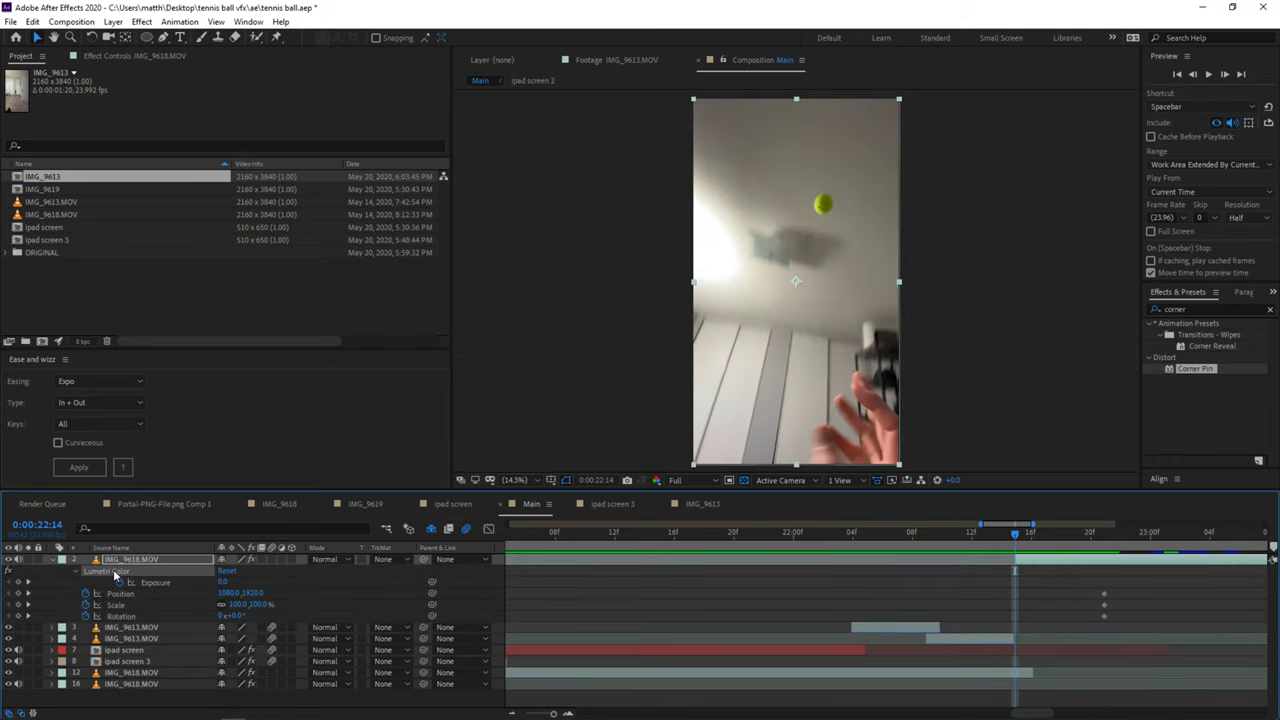
Remove the Lumetri Color effect from the top IMG_9618.MOV layer and lower its opacity to see the footage beneath
key("Delete")
key("t")
left_click_drag(227, 571, 195, 571)
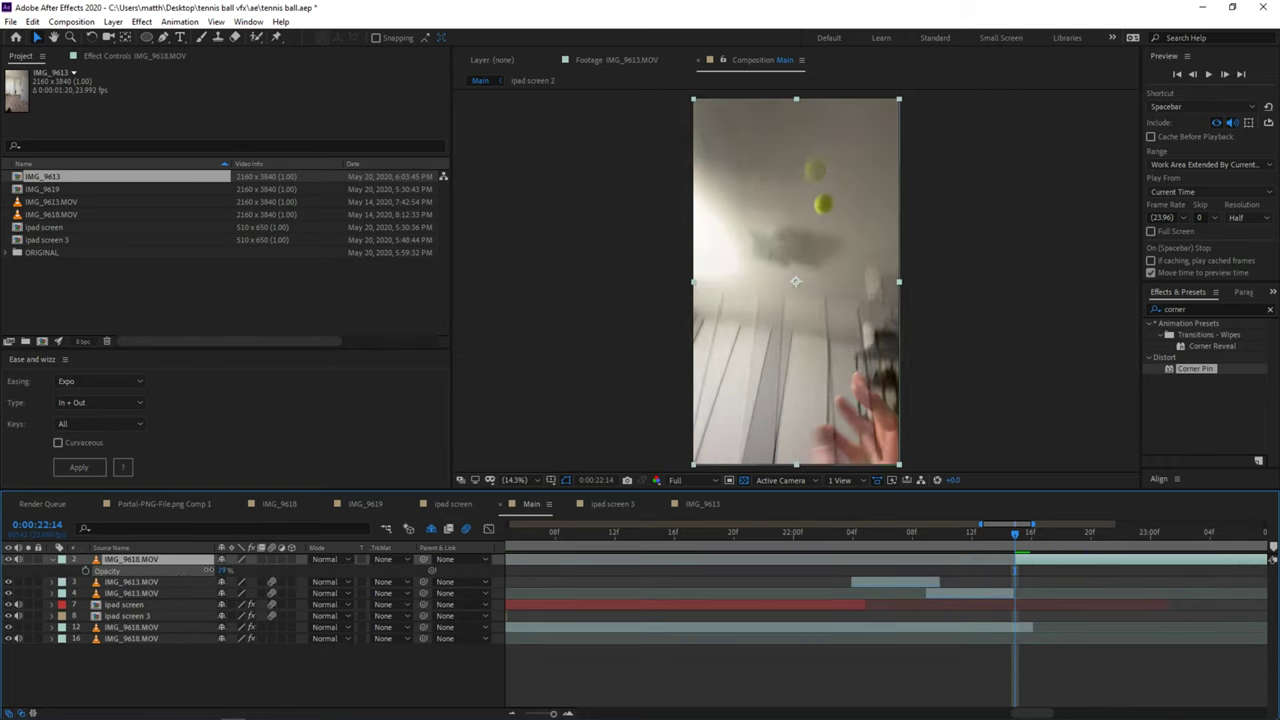
Enlarge the top IMG_9618.MOV layer to about 143% and move it upward to align its ball with the one beneath at 0:00:22:14
left_click_drag(849, 301, 848, 264)
key("s")
left_click_drag(257, 571, 298, 571)
mouse_move(848, 392)
left_mouse_down()
mouse_move(831, 356)
mouse_move(840, 380)
left_mouse_up()
left_click_drag(1015, 536, 1003, 573)
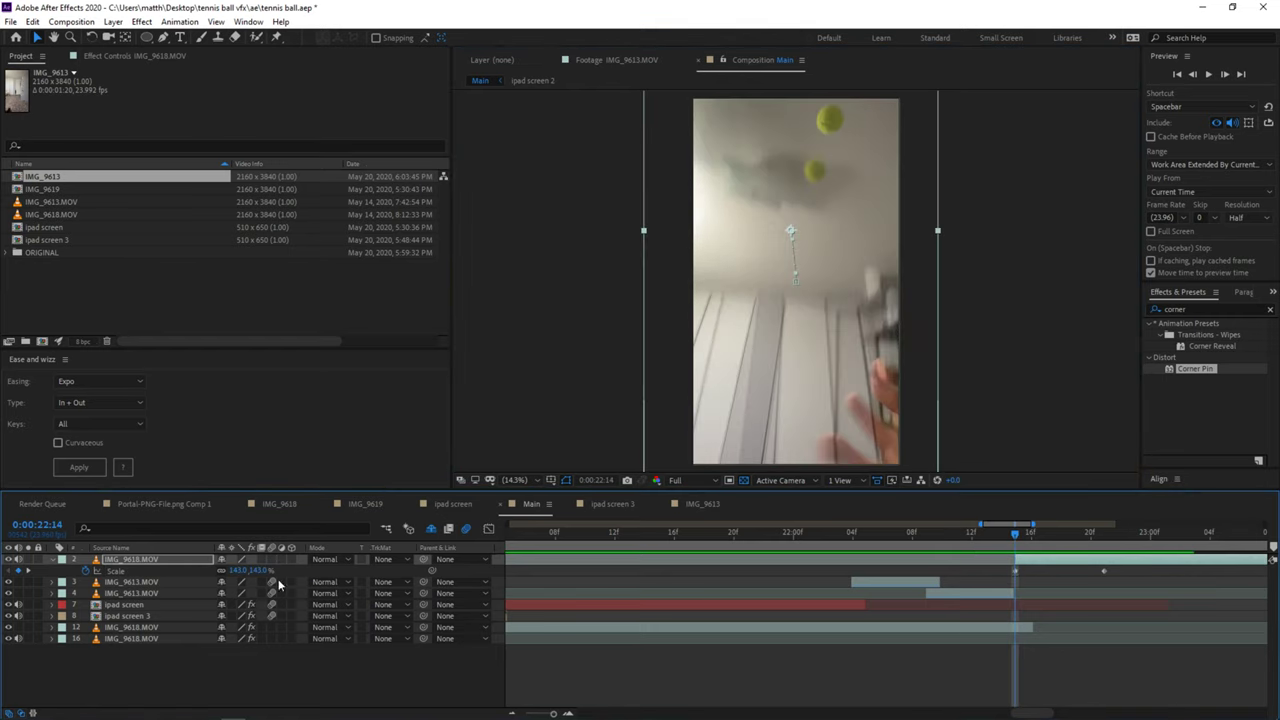
Raise the IMG_9618.MOV layer's opacity again and preview the transition from 0:00:21:19
key("t")
left_click_drag(227, 571, 300, 571)
left_click_drag(994, 537, 905, 543)
key("space")
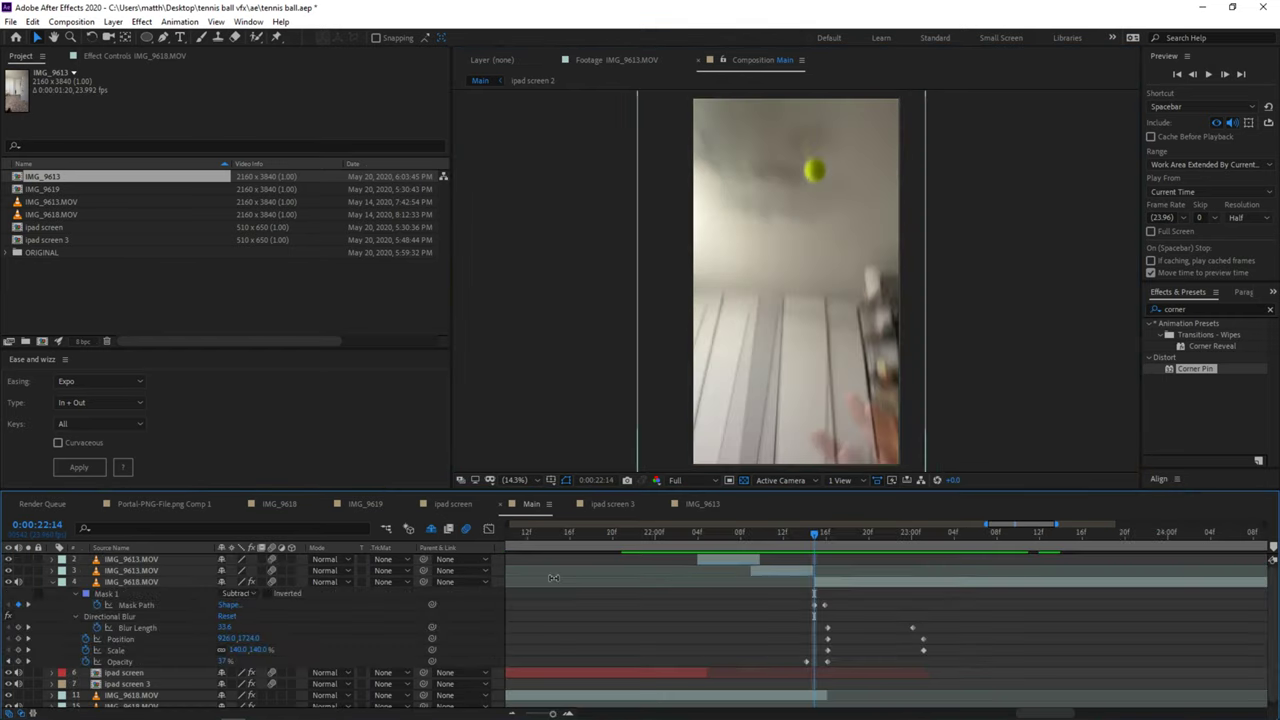
left_click_drag(814, 545, 611, 566)
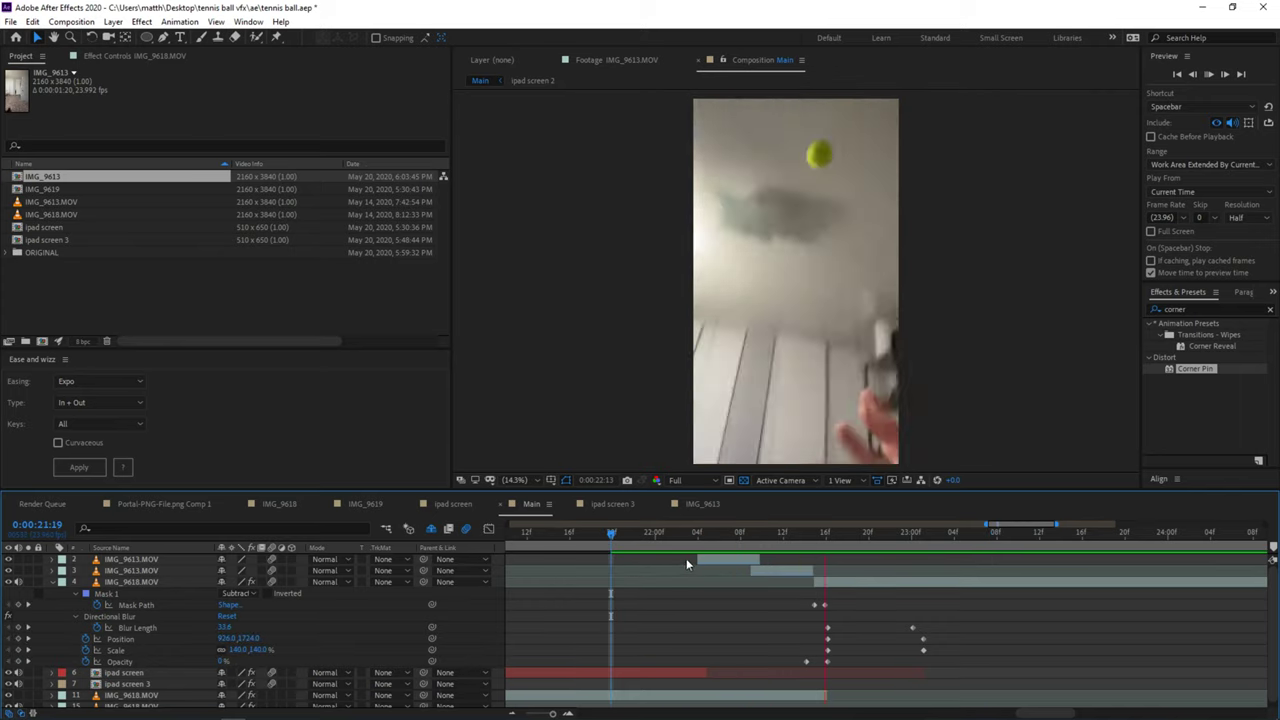
key("space")
Move the current time to 0:00:23:01, where the hand covers the shot, and end the work area there
key("minus")
key("minus")
key("minus")
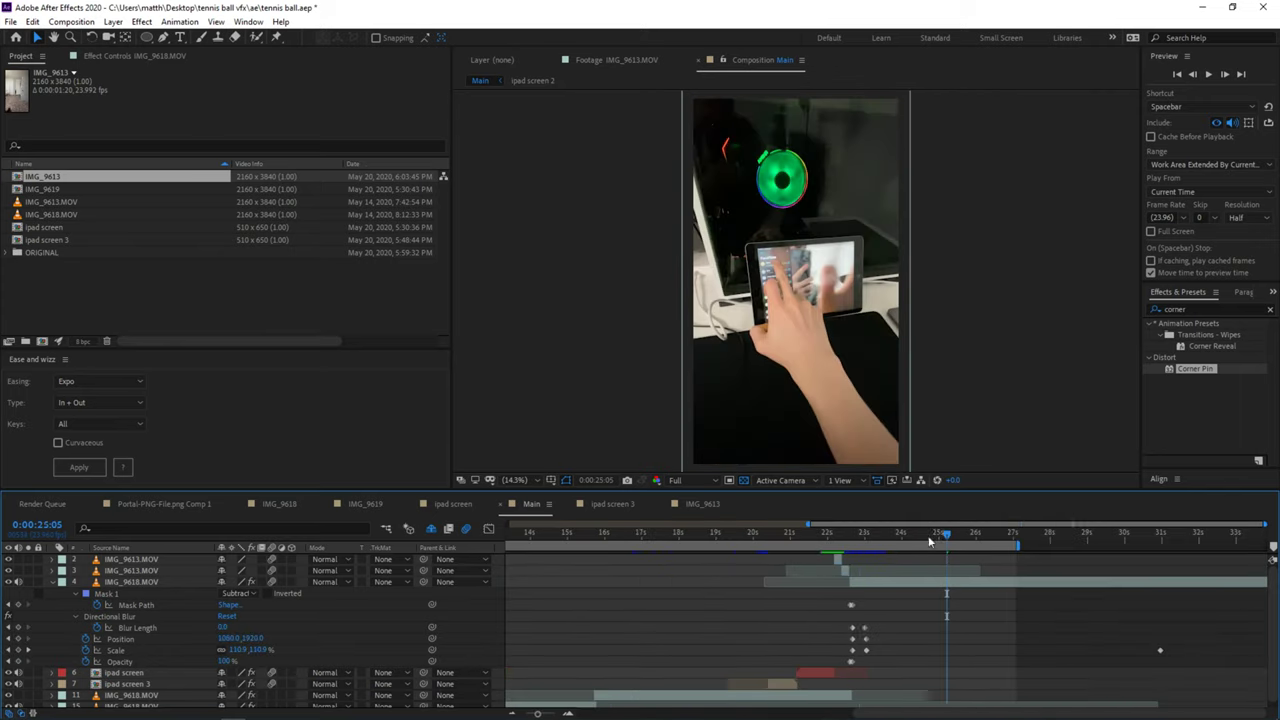
left_click_drag(930, 541, 867, 537)
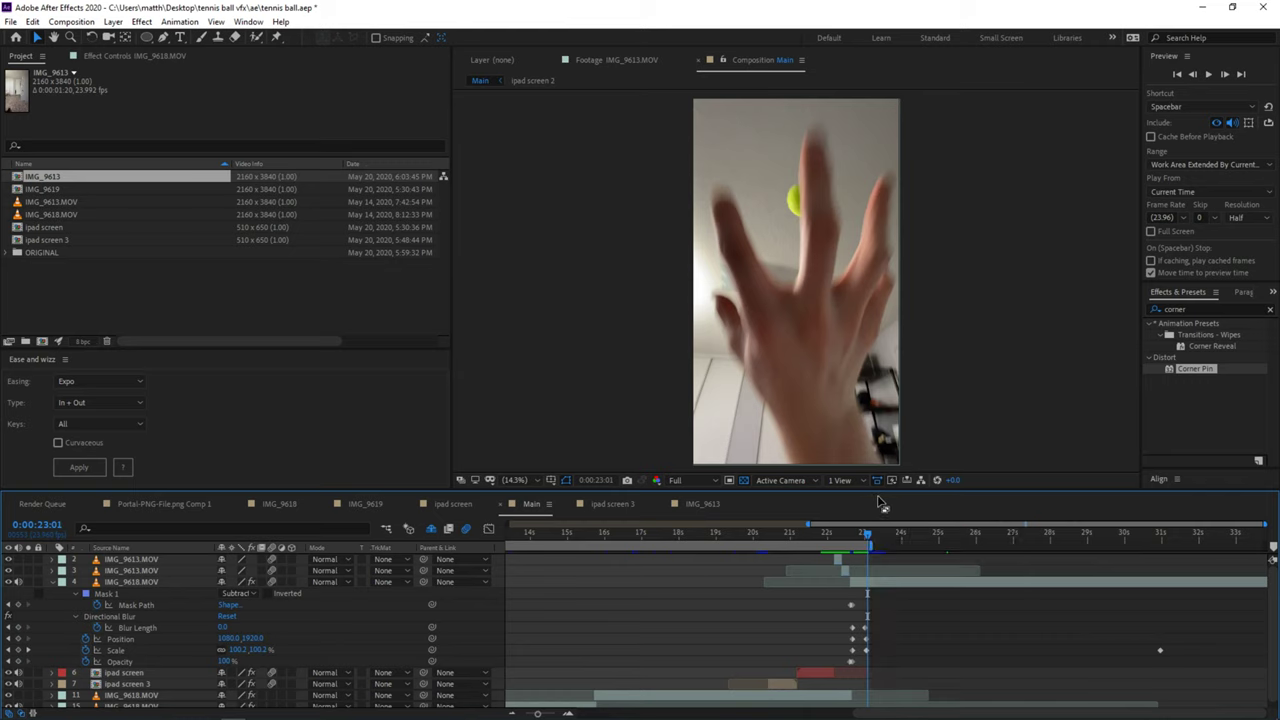
Check the start of the Main composition and return to 0:00:23:01 at the end of the work area
key("minus")
key("minus")
left_click_drag(534, 539, 513, 541)
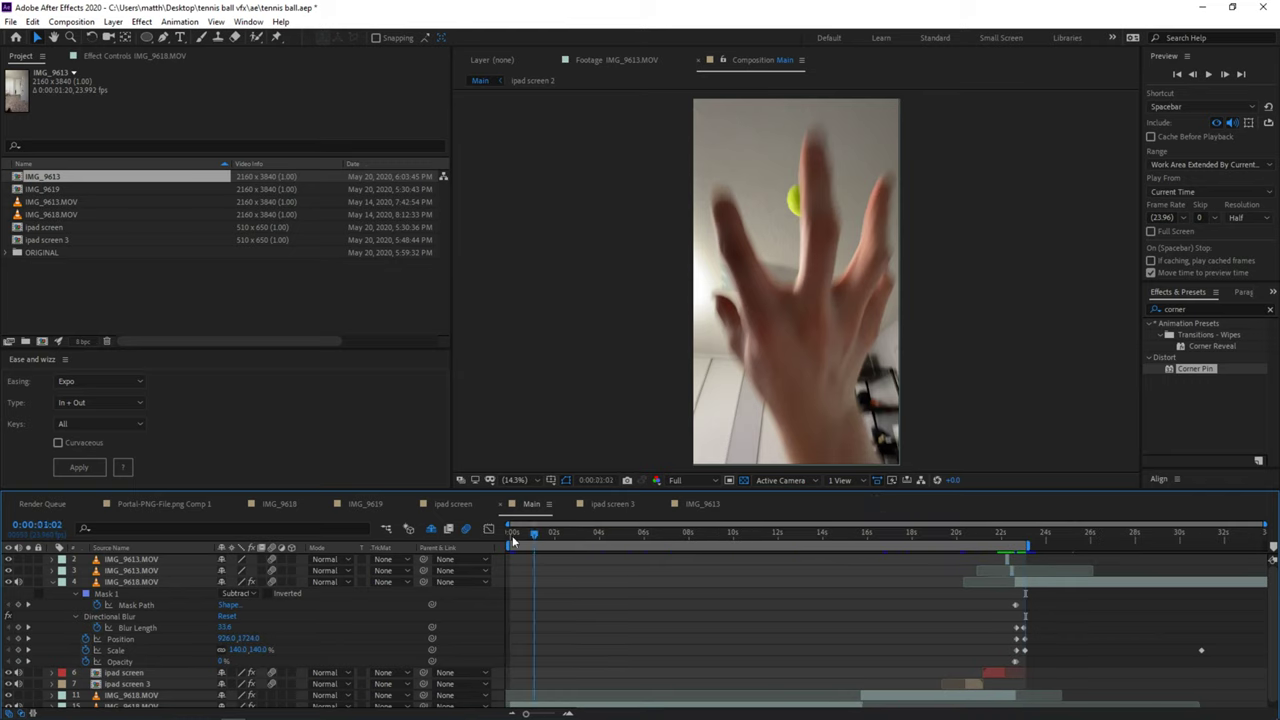
left_click(1026, 540)
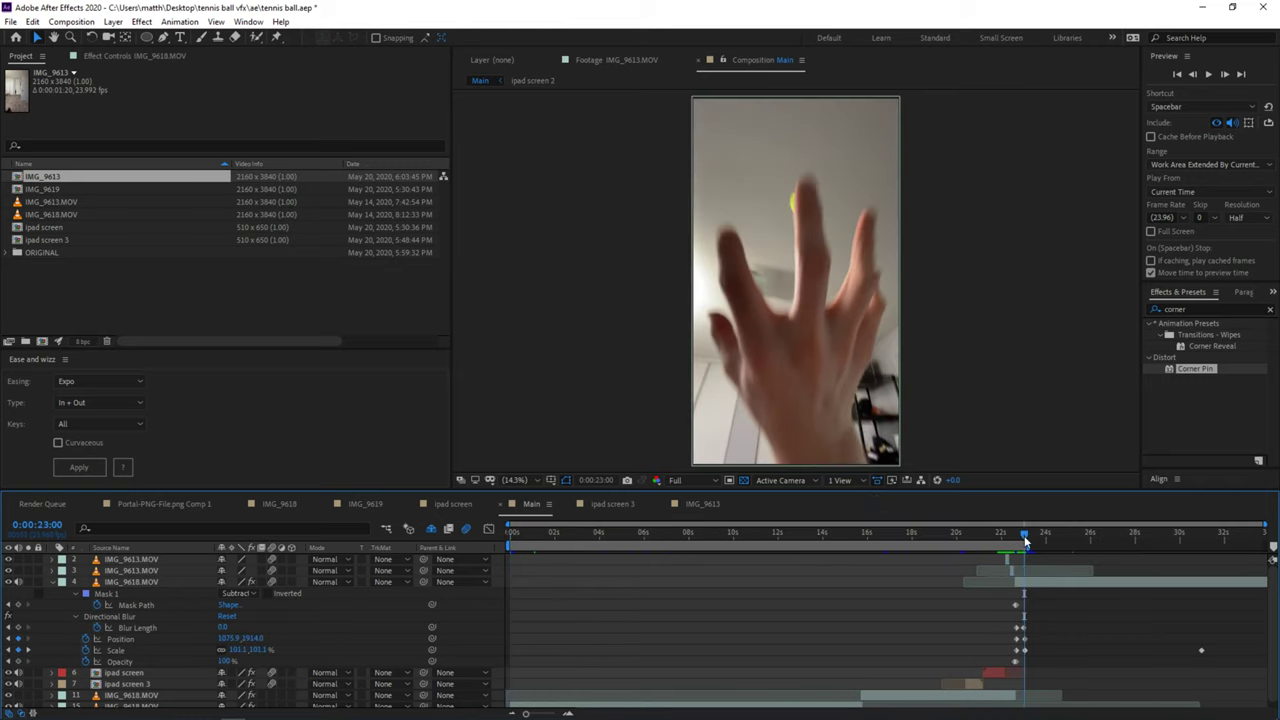
key("equal")
key("equal")
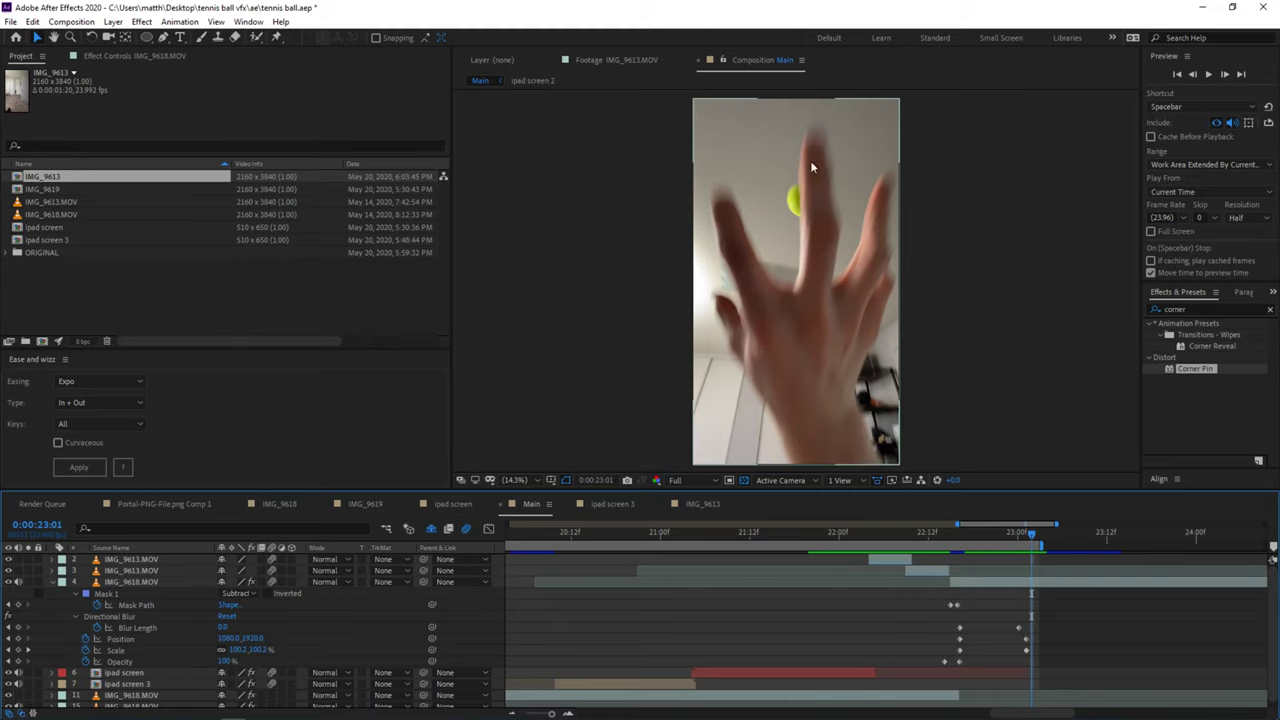